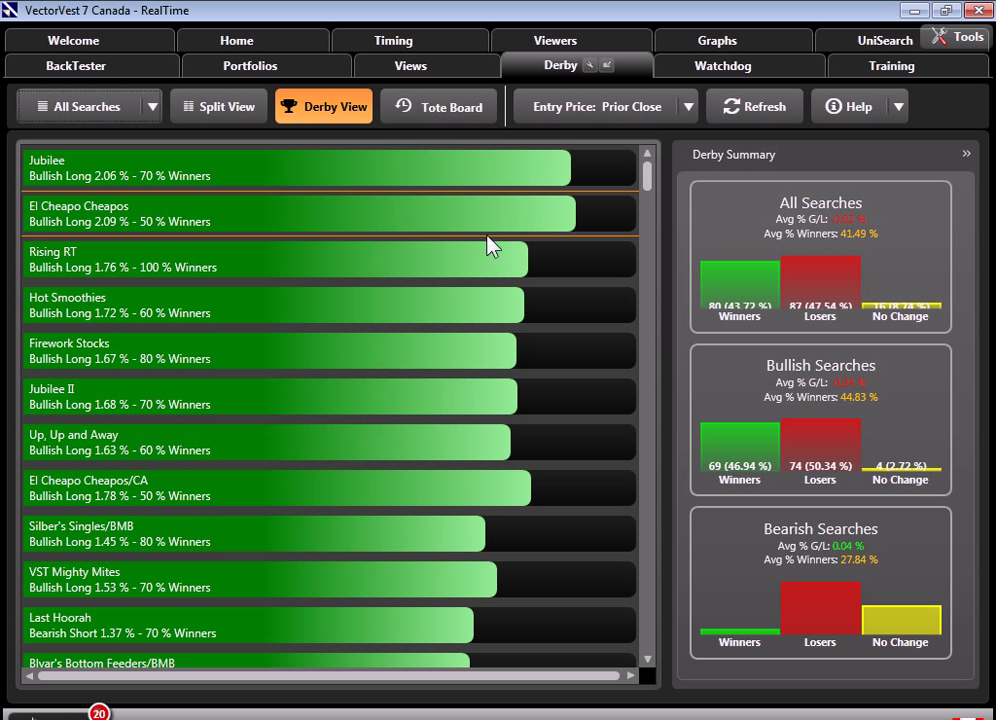
Review the available entry price options for the Derby
left_click(636, 110)
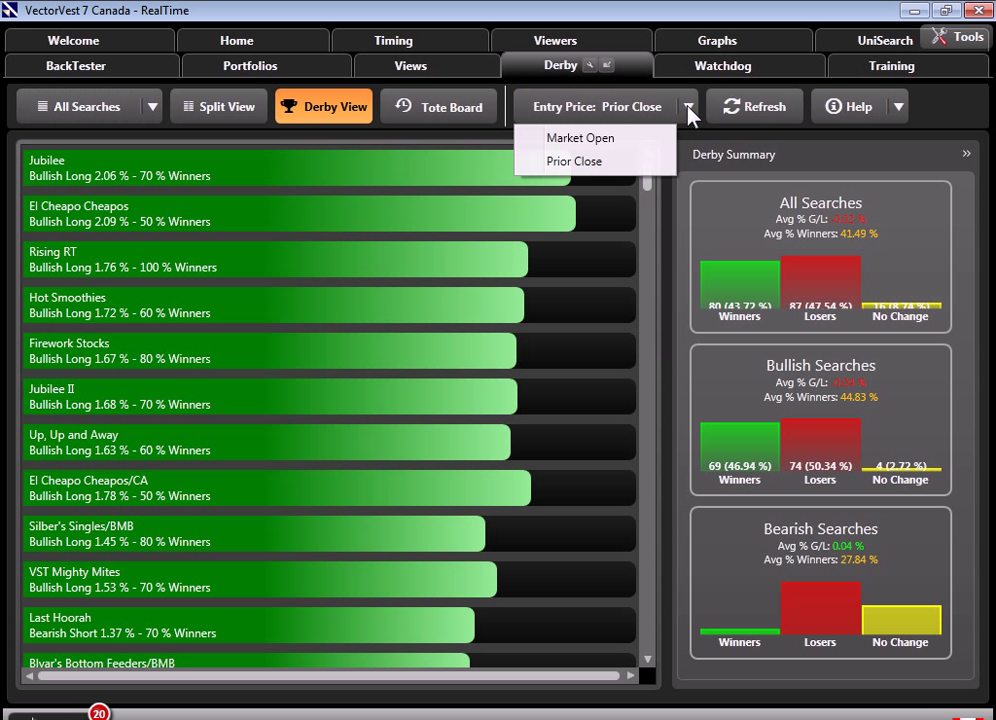
left_click(629, 120)
left_click(627, 120)
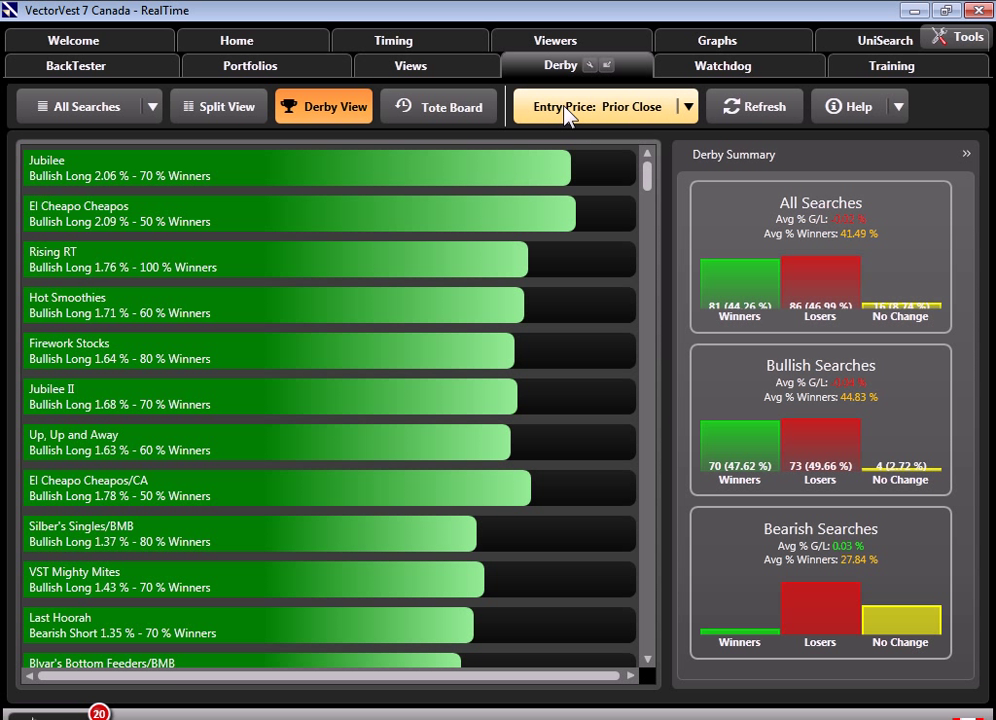
Review the Tote Board and its analysis mode options, then return to the Derby View
left_click(468, 110)
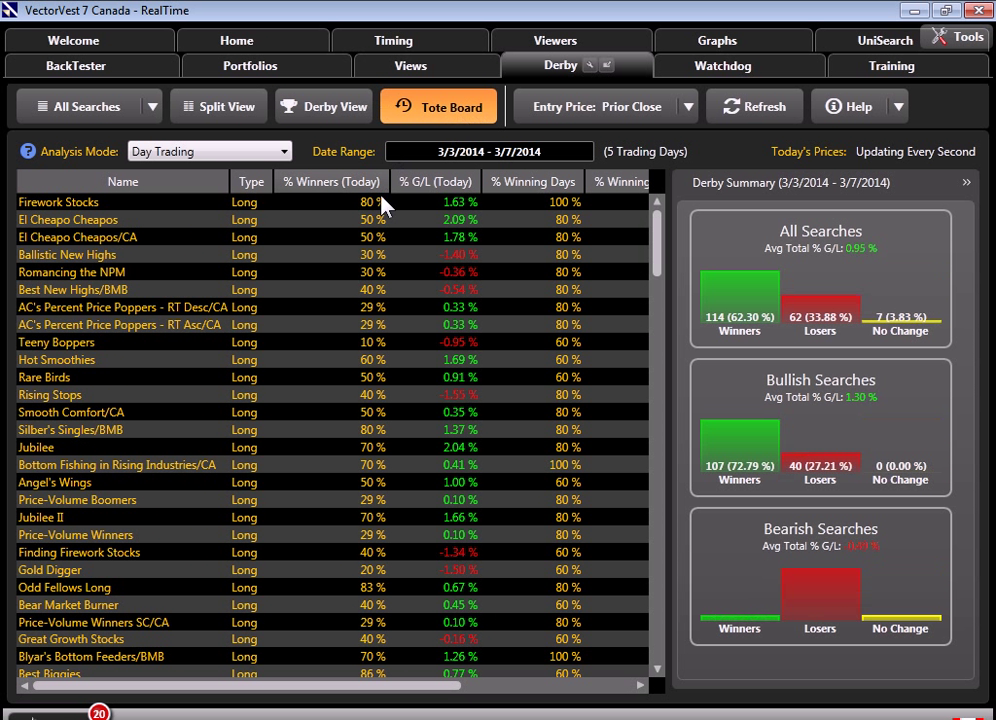
left_click(286, 155)
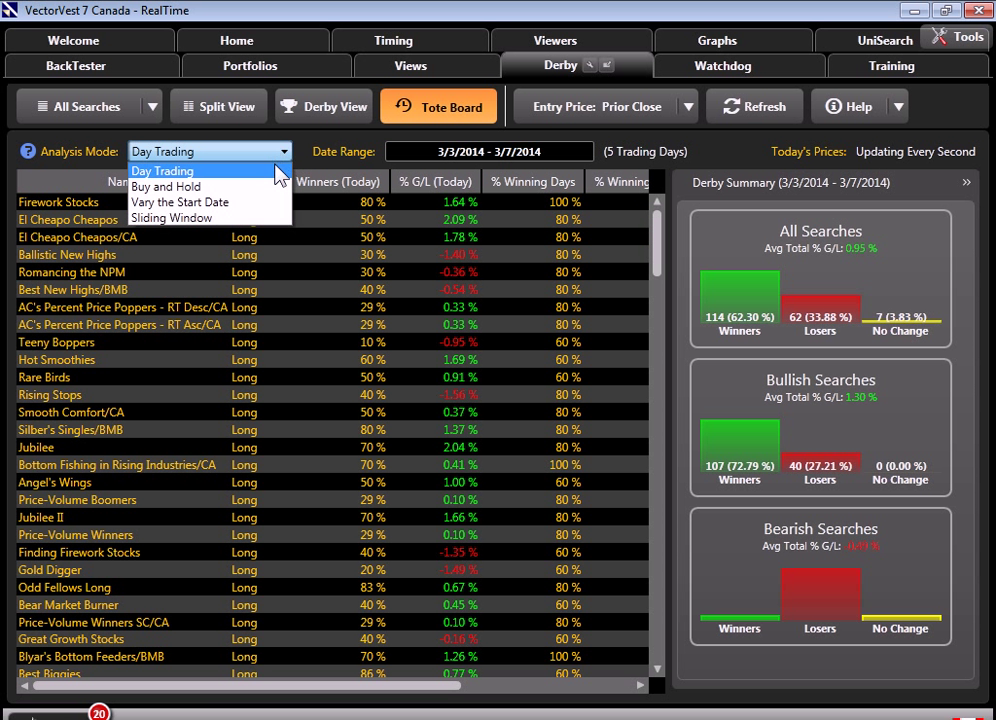
left_click(353, 112)
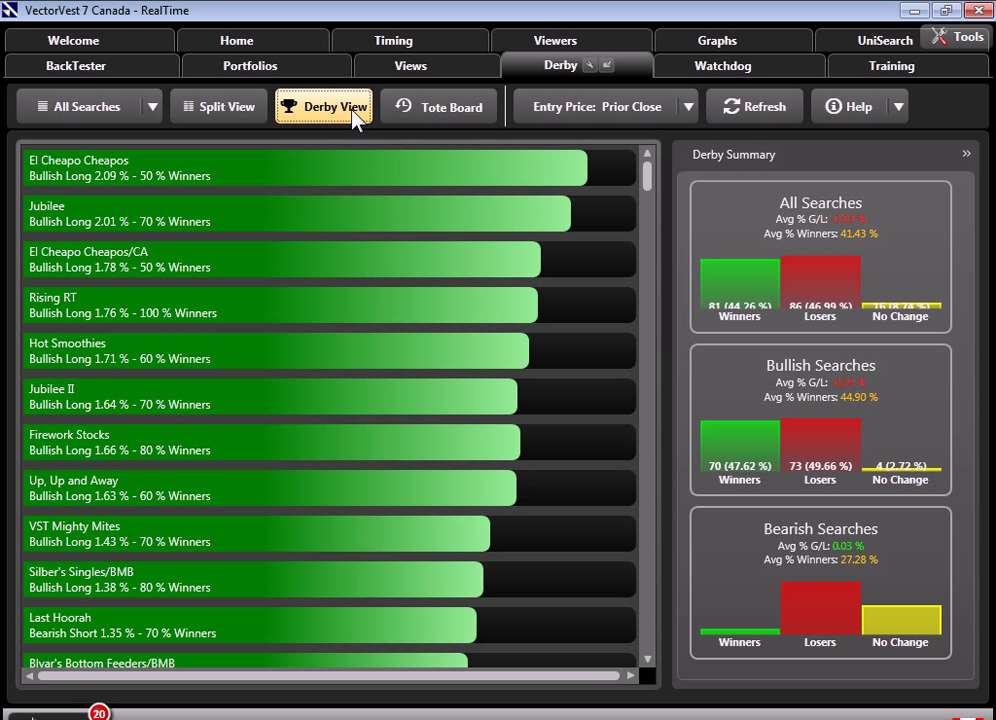
Read the Derby winners in the 3/6/2014 Views commentary, then undock Views into a floating window and move it aside
left_click(420, 73)
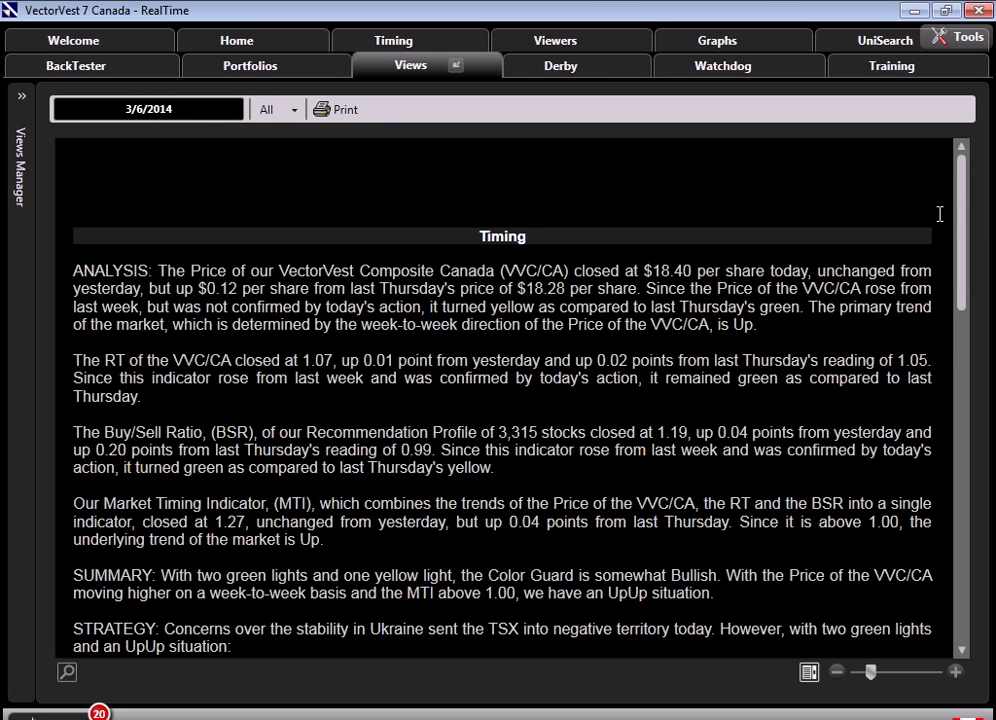
left_click_drag(963, 218, 971, 400)
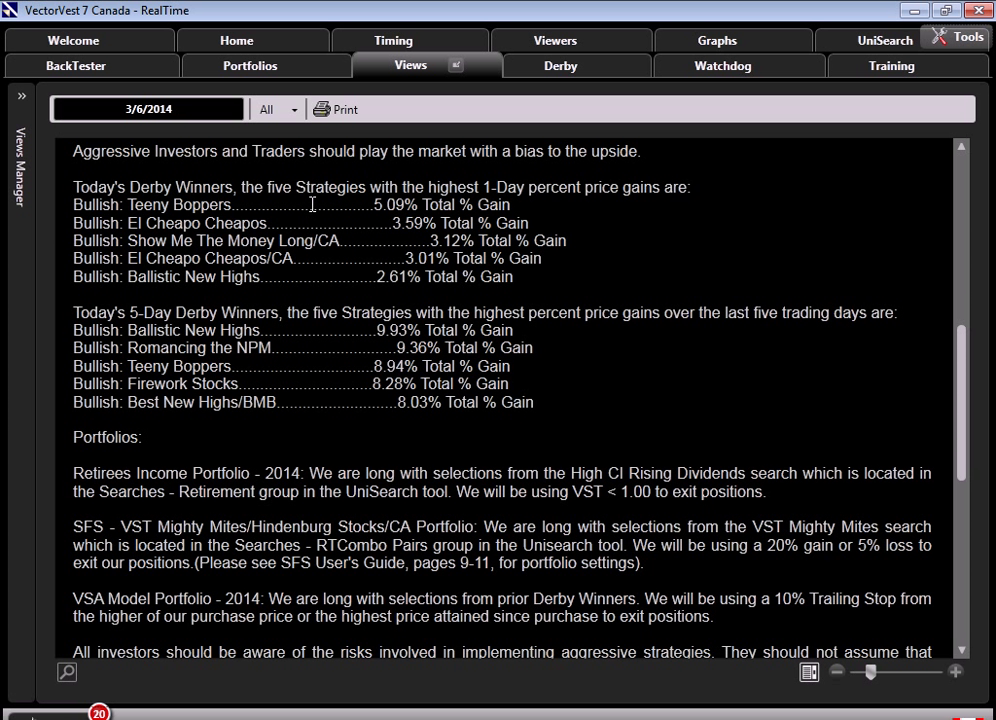
left_click(456, 66)
left_click_drag(362, 36, 828, 206)
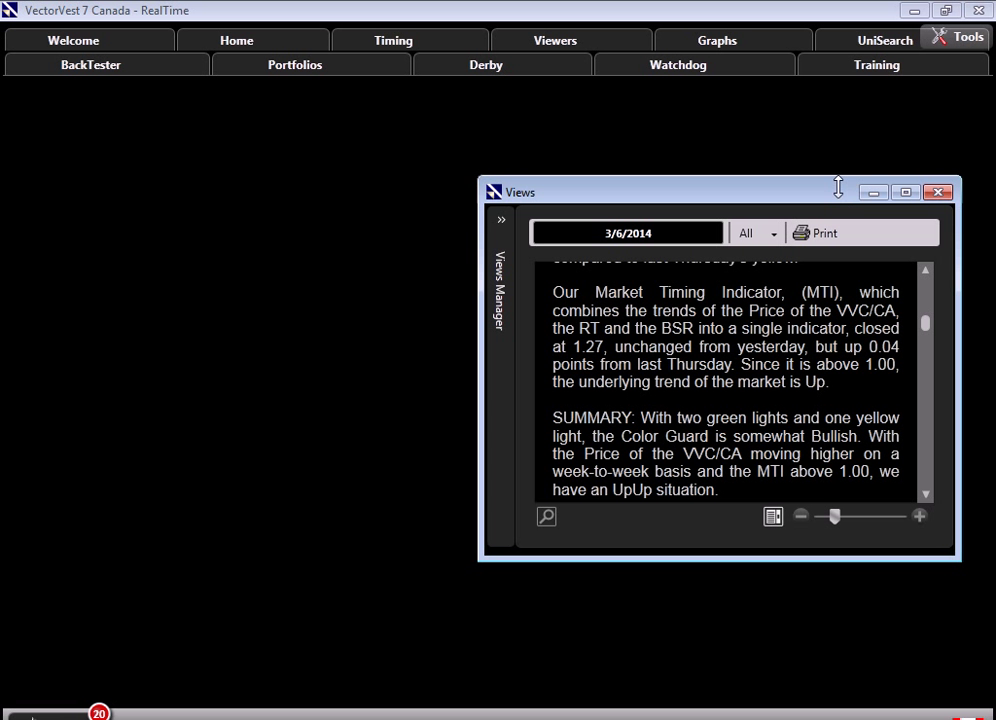
List the UniSearch searches alphabetically, select Ballistic New Highs, and run it for the 3/6/2014 close
left_click(879, 44)
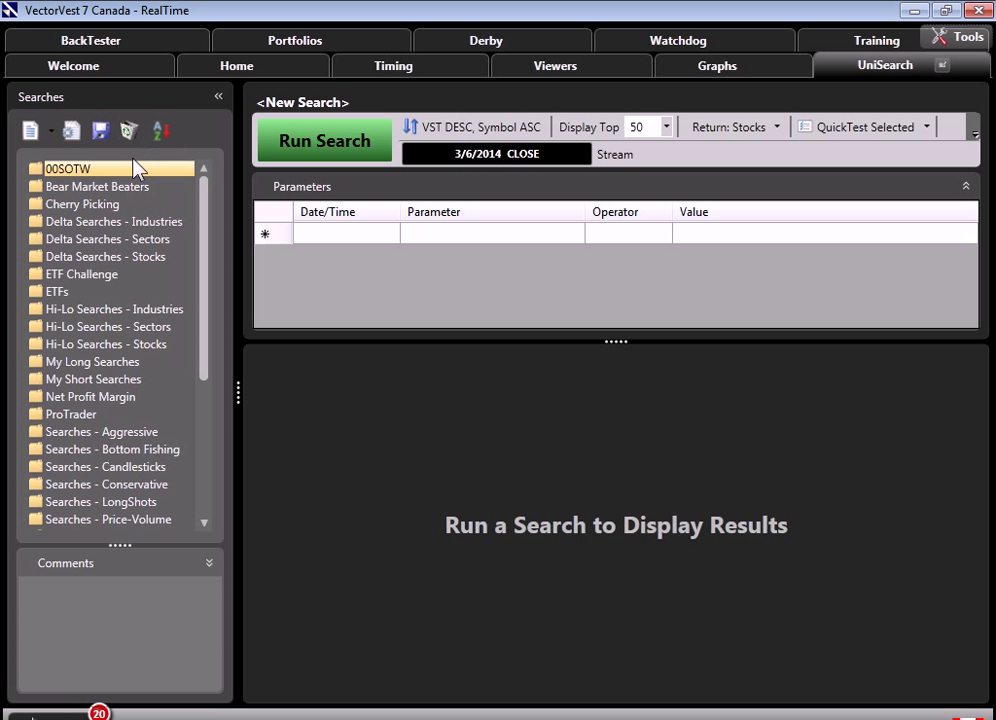
left_click(160, 132)
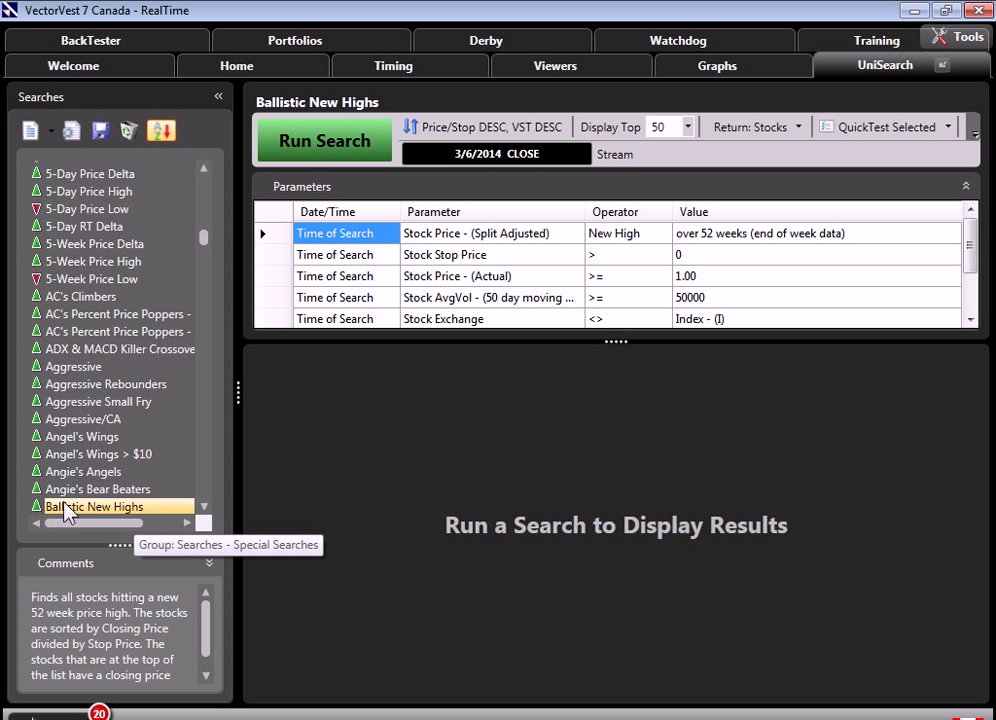
scroll(203, 510, "down", 5)
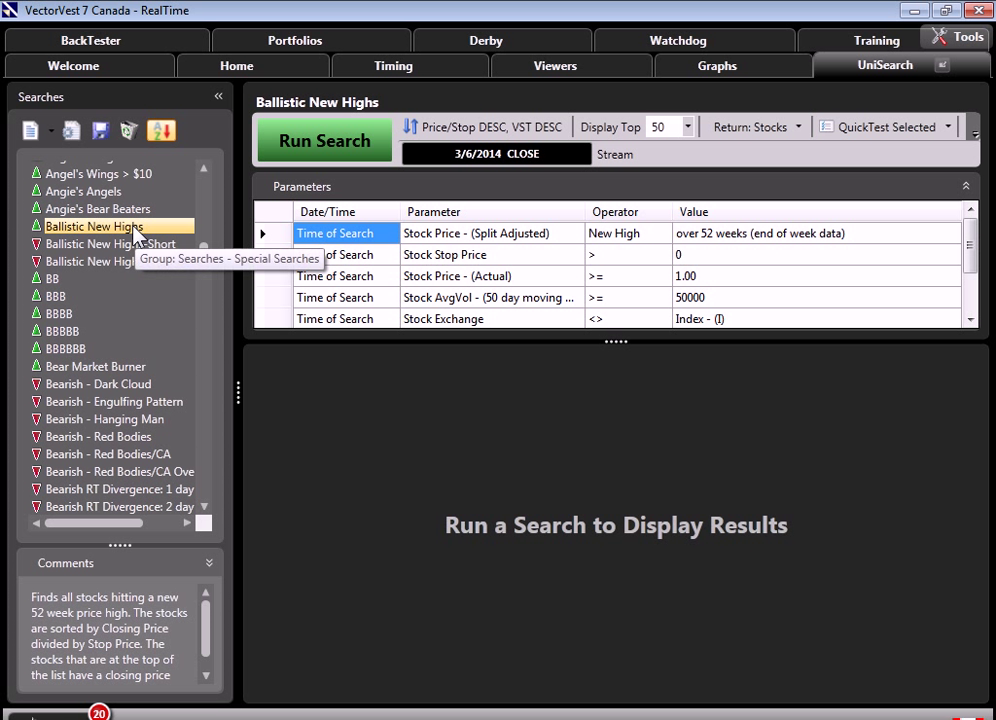
left_click(318, 143)
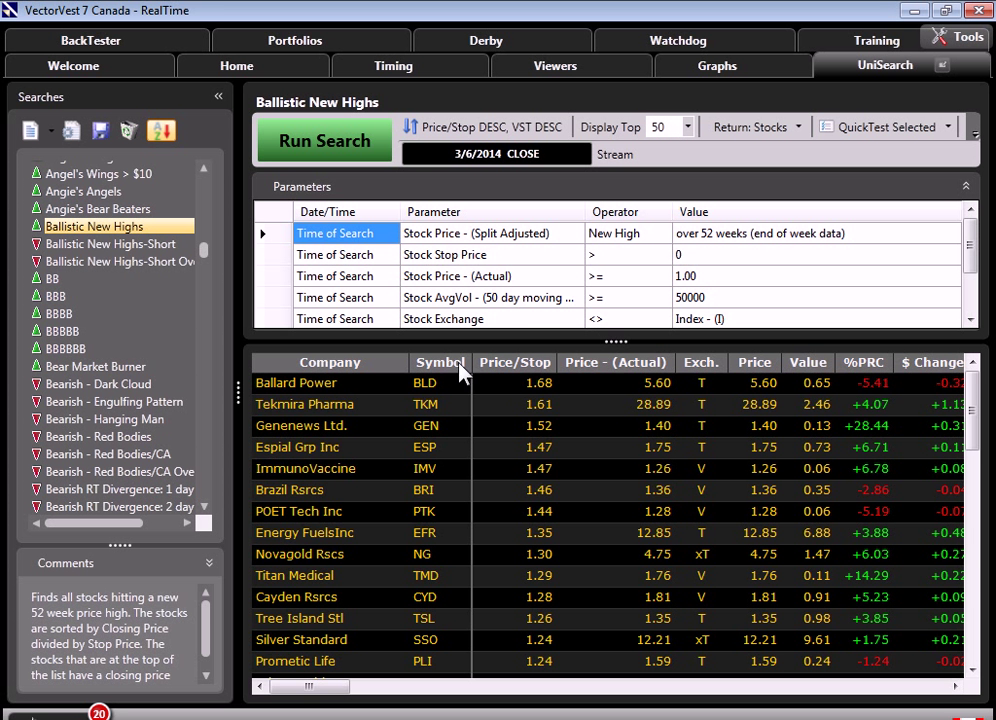
Examine the full parameter list of the Ballistic New Highs search, then shrink the parameter area again
left_click_drag(621, 343, 623, 398)
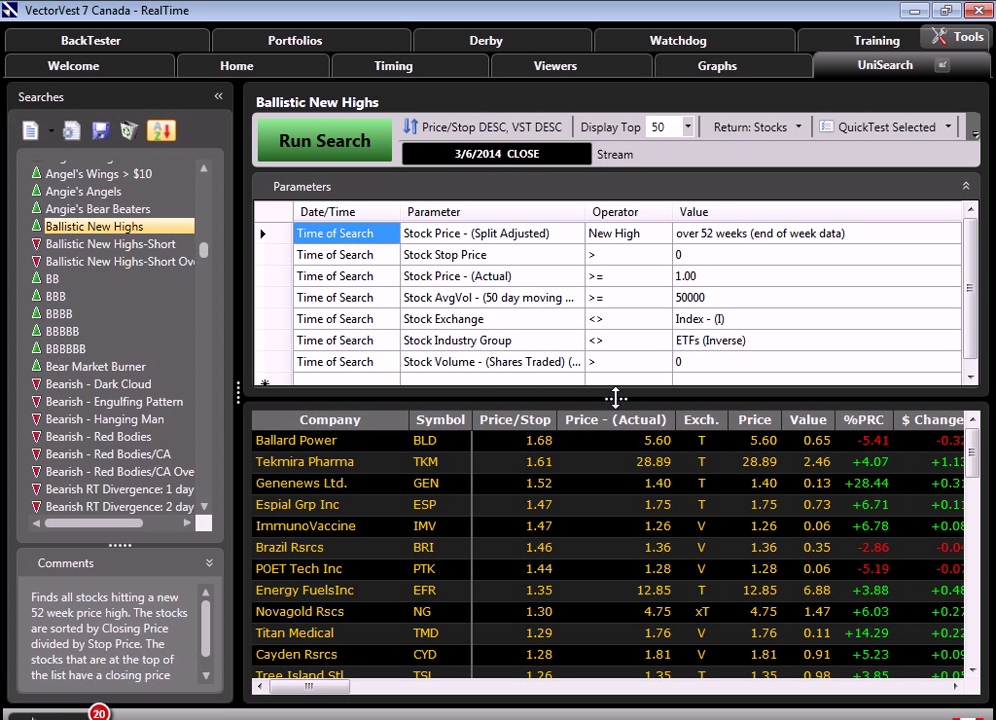
left_click_drag(616, 398, 617, 323)
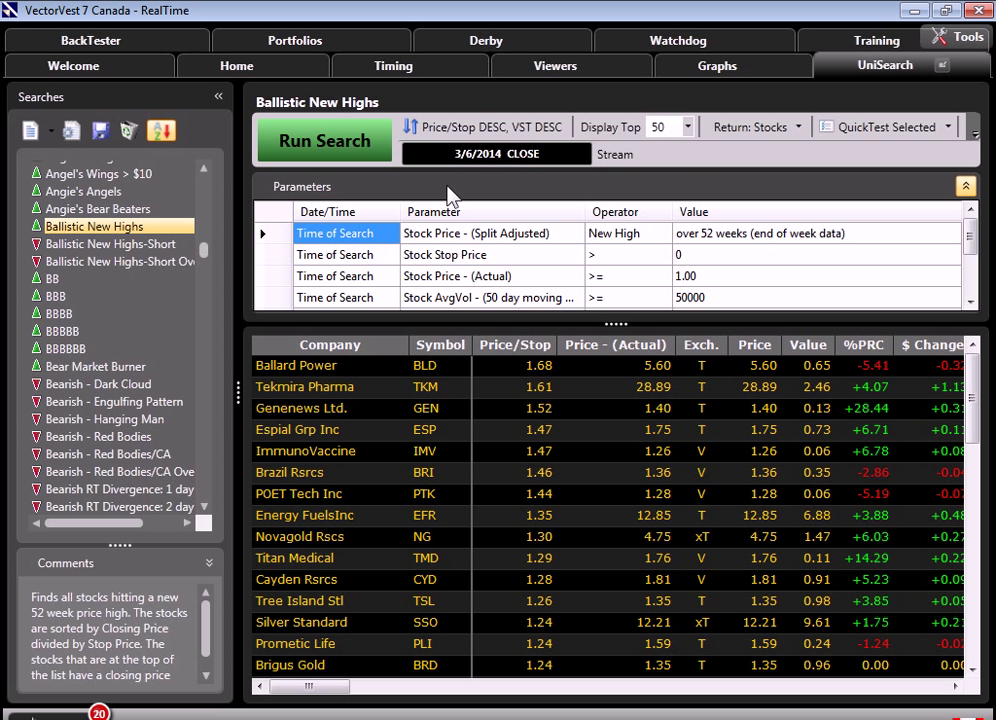
Hide the searches list, graph the top stocks from the results, and maximize the graph window
left_click(218, 97)
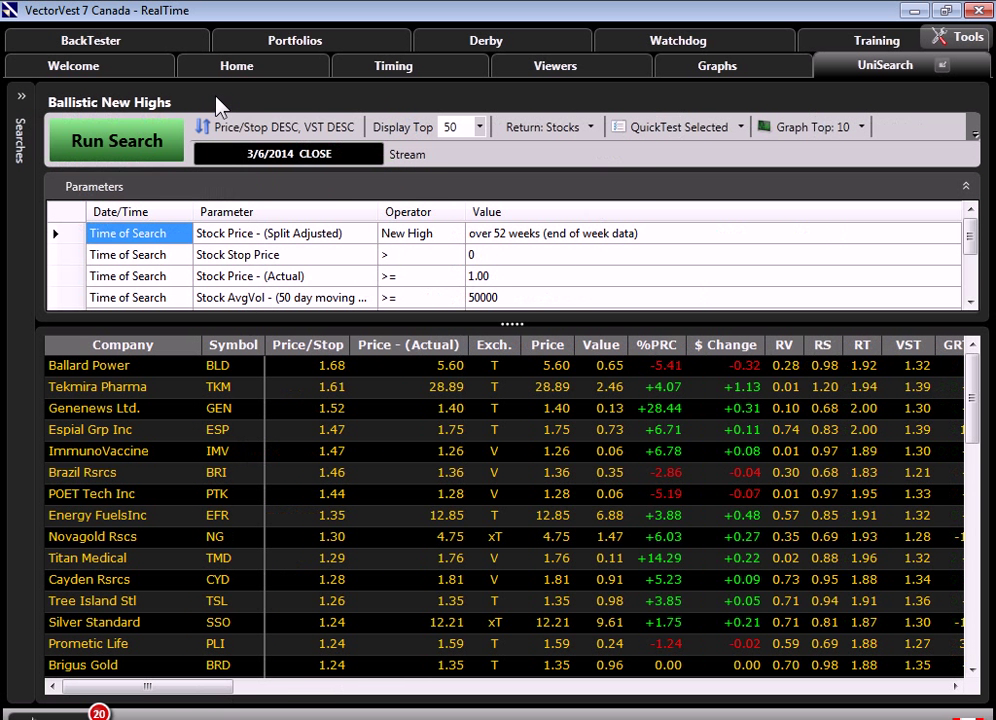
left_click(861, 127)
left_click(811, 157)
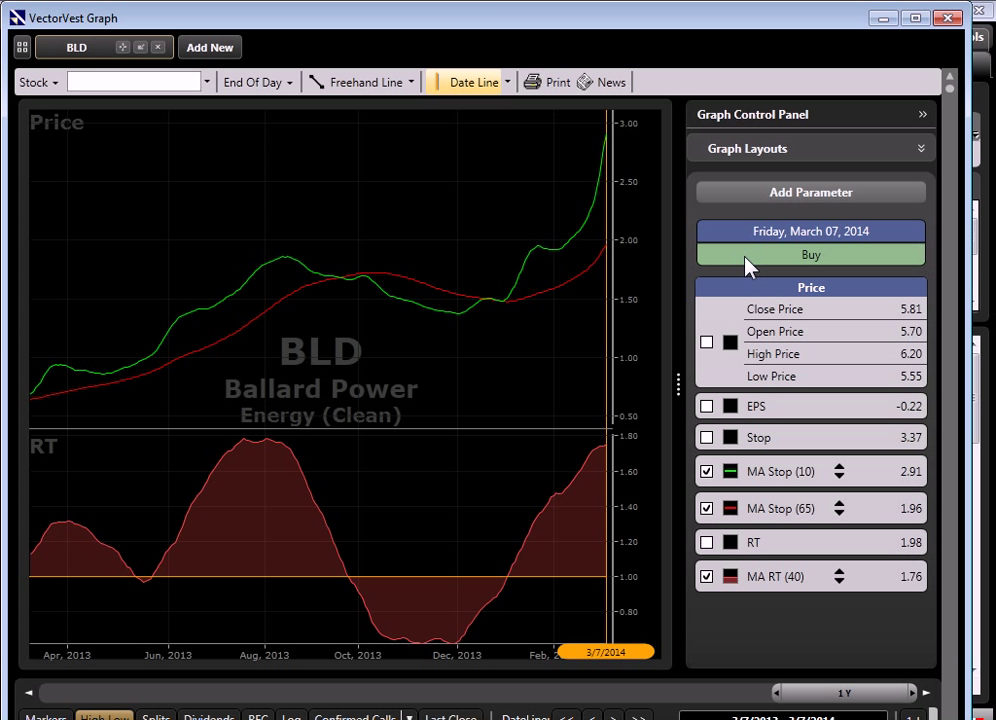
left_click(915, 18)
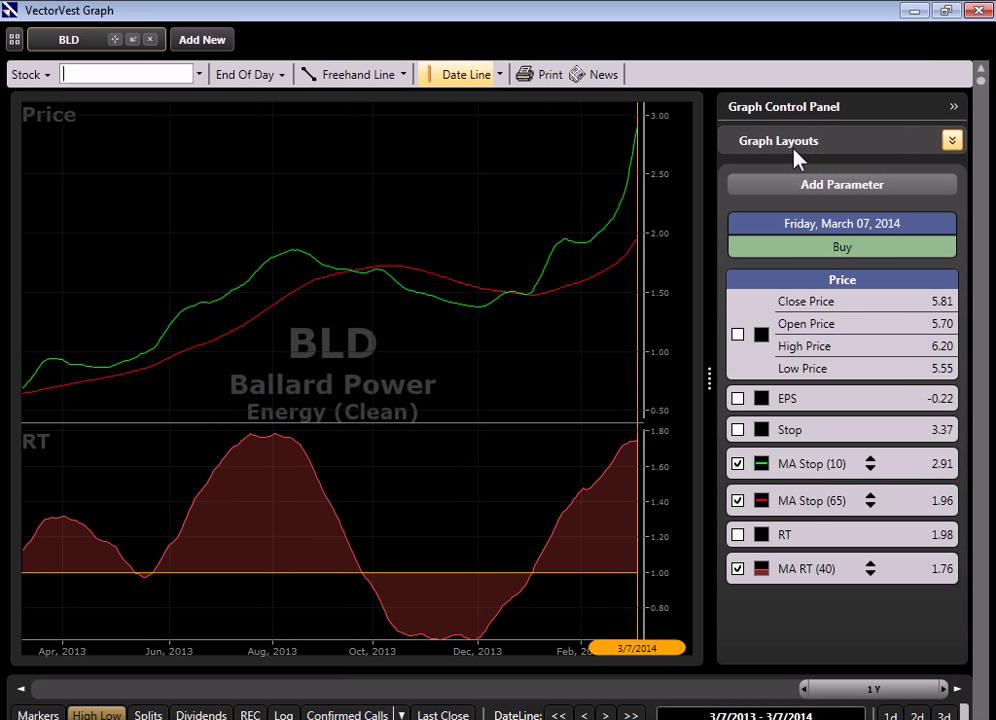
Load the Midas Touch graph layout and collapse the layout list
left_click(952, 141)
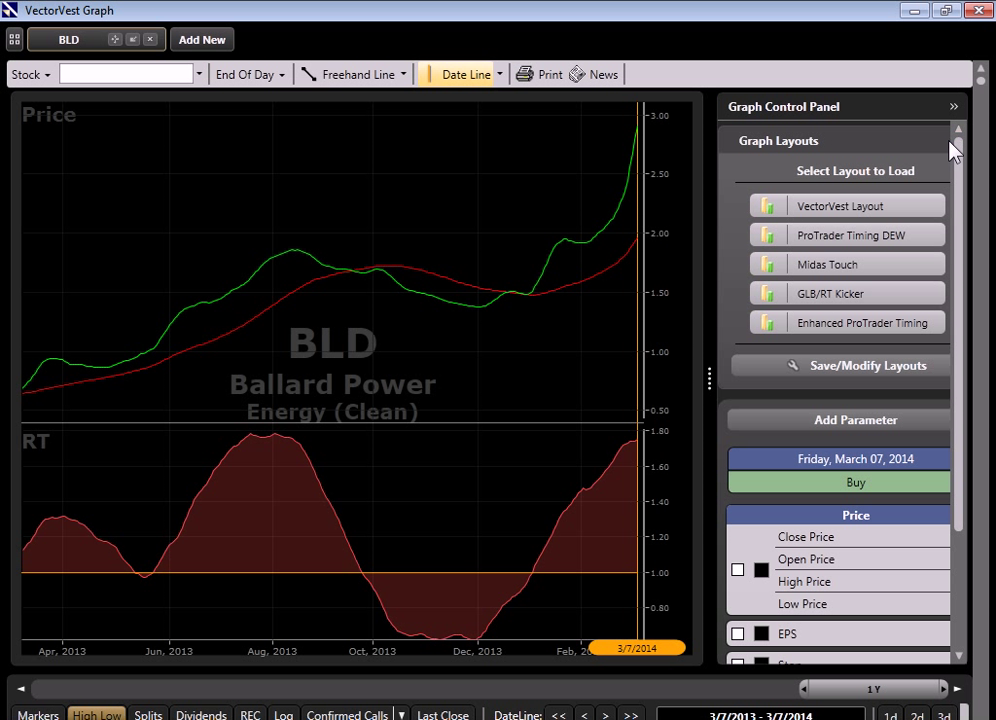
left_click(876, 272)
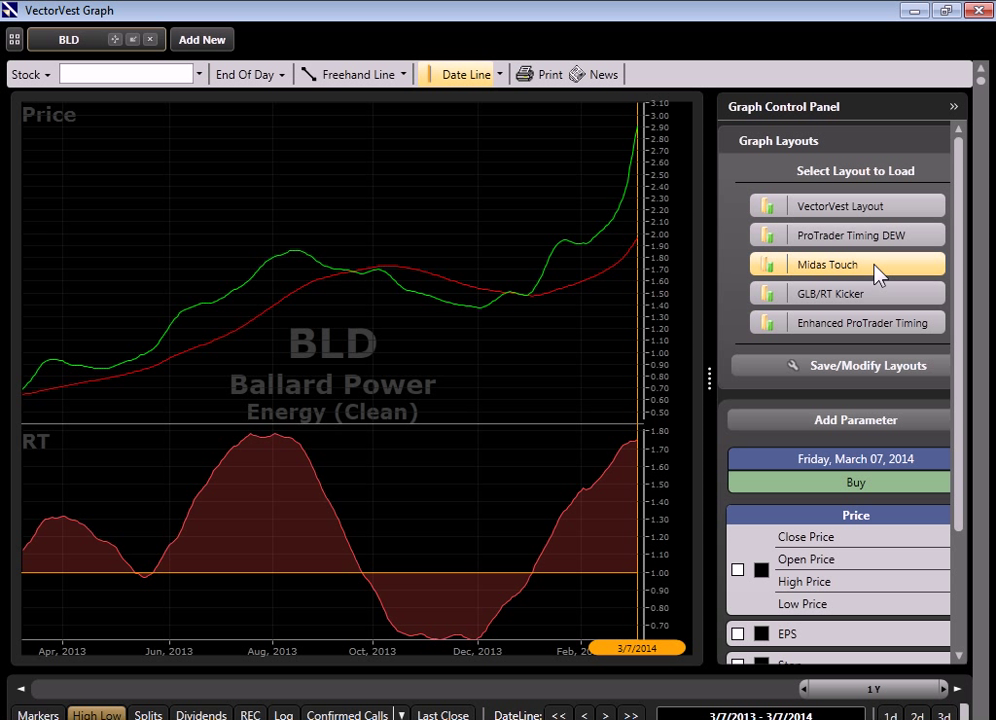
left_click(795, 143)
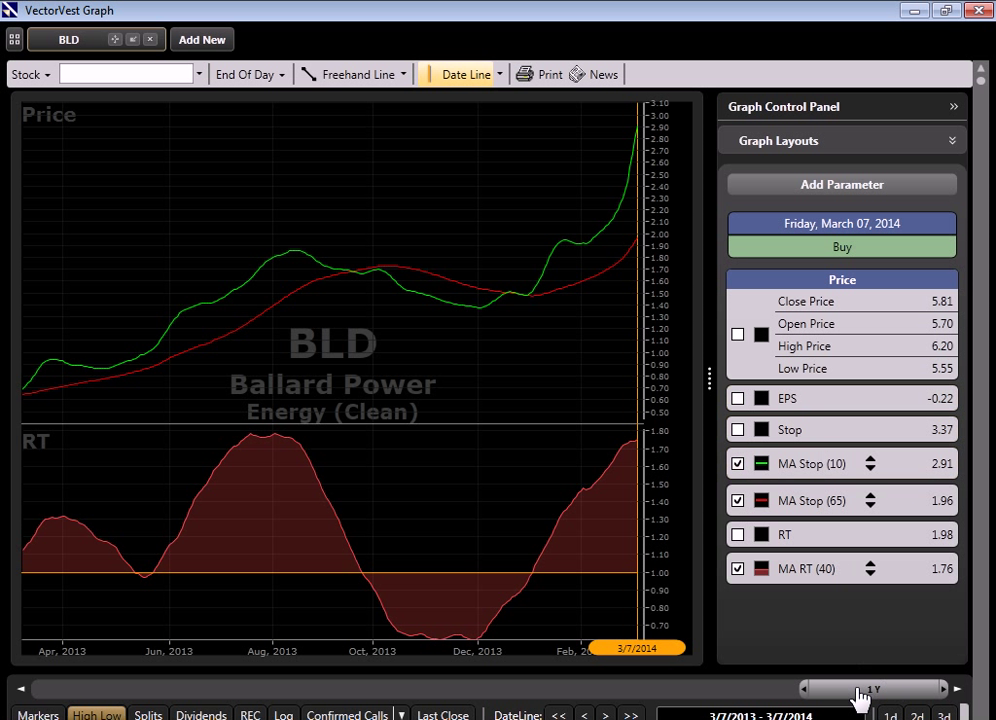
Set the BLD graph to a three-month period and change its end date to March 6, 2014
left_click(965, 711)
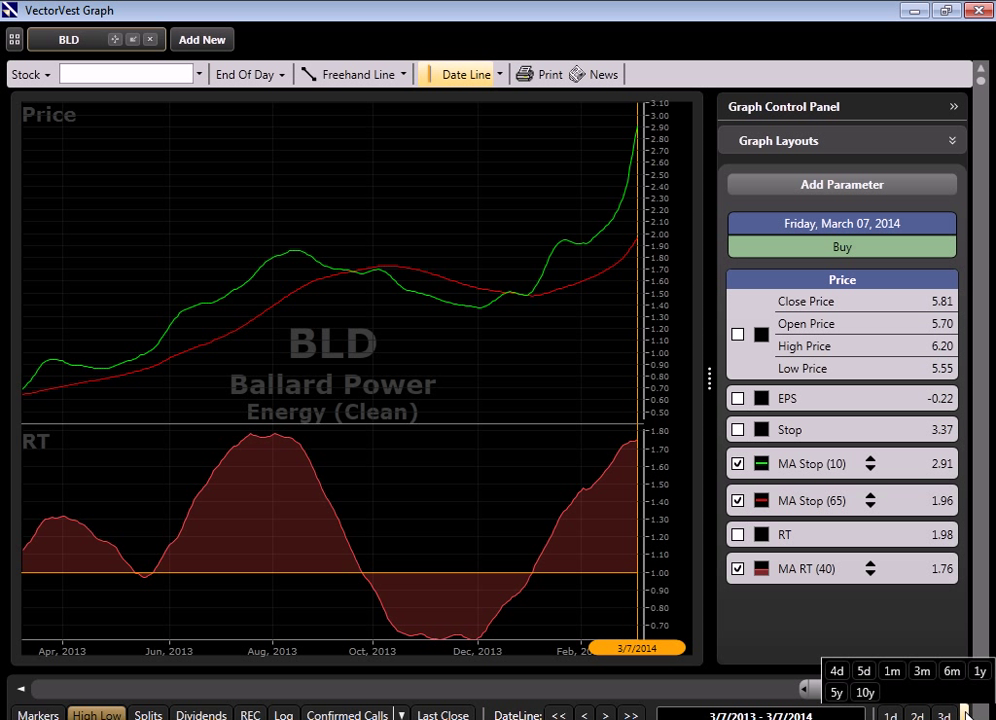
left_click(921, 668)
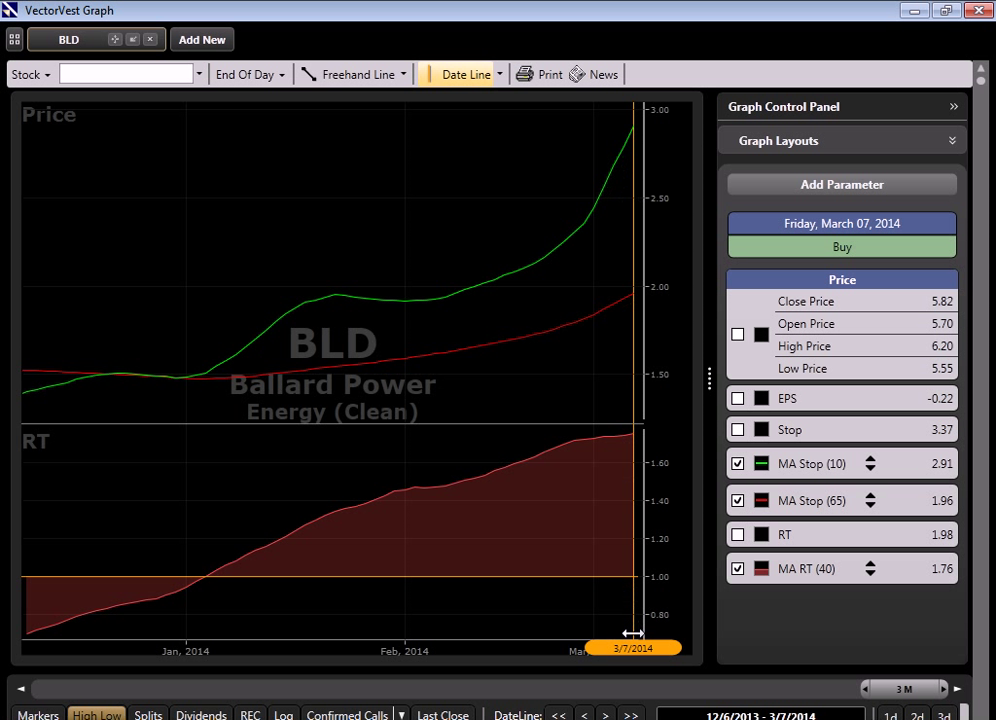
left_click(740, 714)
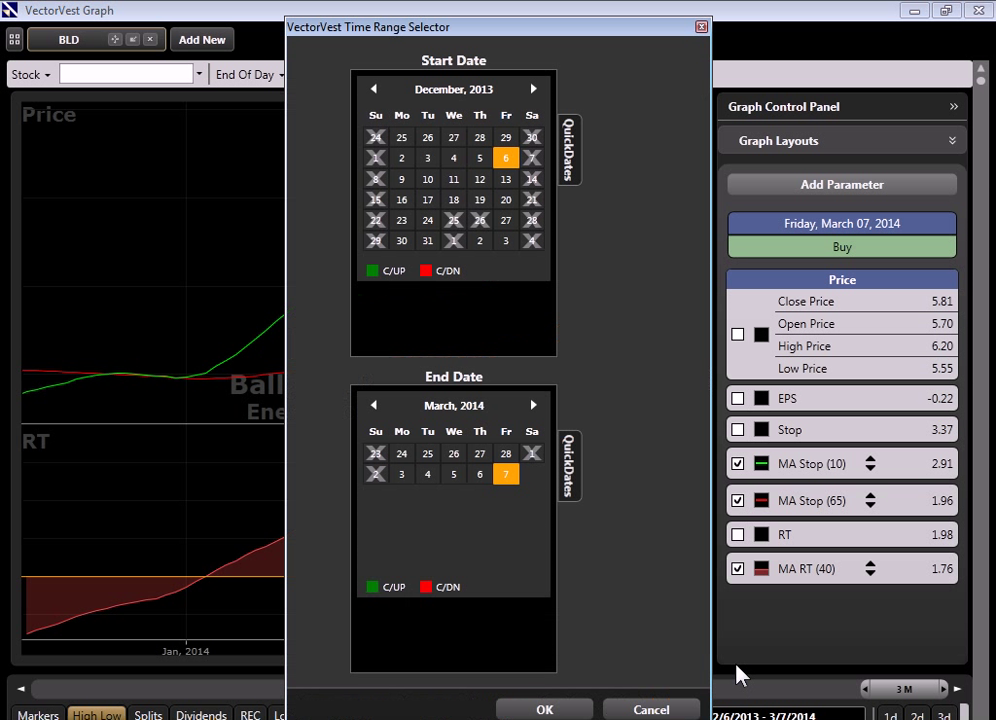
left_click(480, 476)
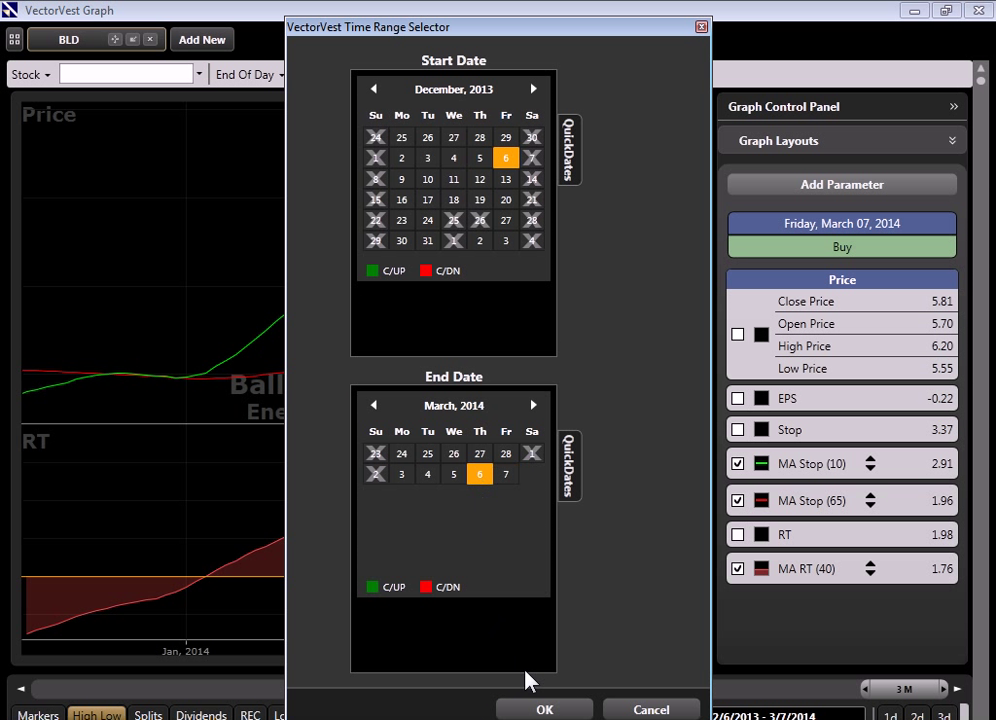
left_click(542, 708)
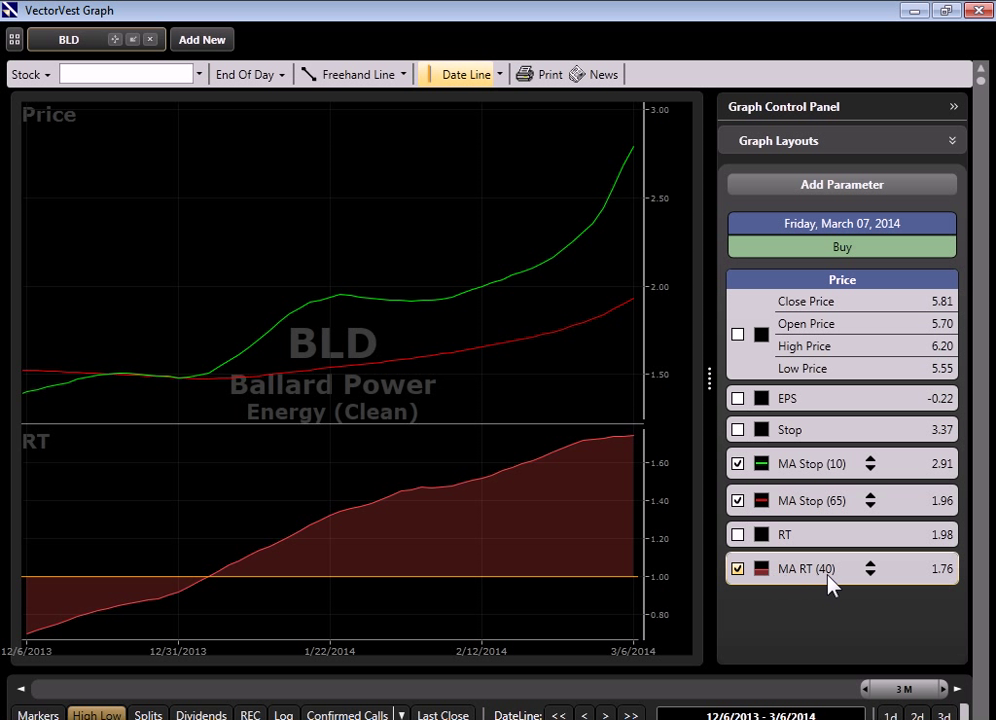
Examine the price candlesticks and the Stop line in turn on the BLD graph, hiding each one again
left_click(738, 336)
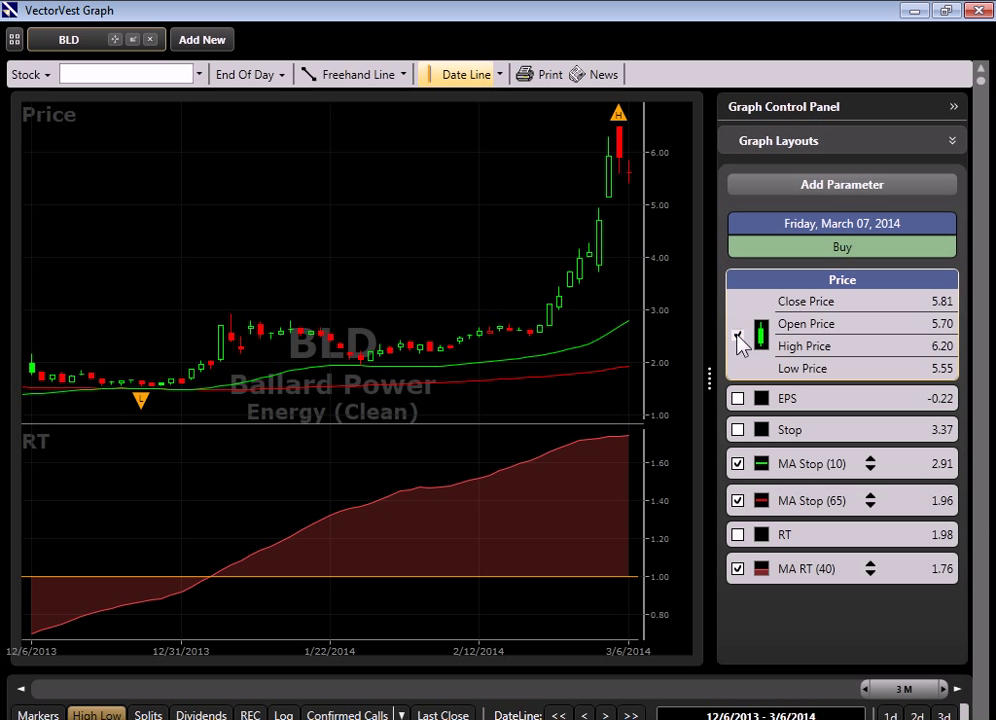
left_click(738, 336)
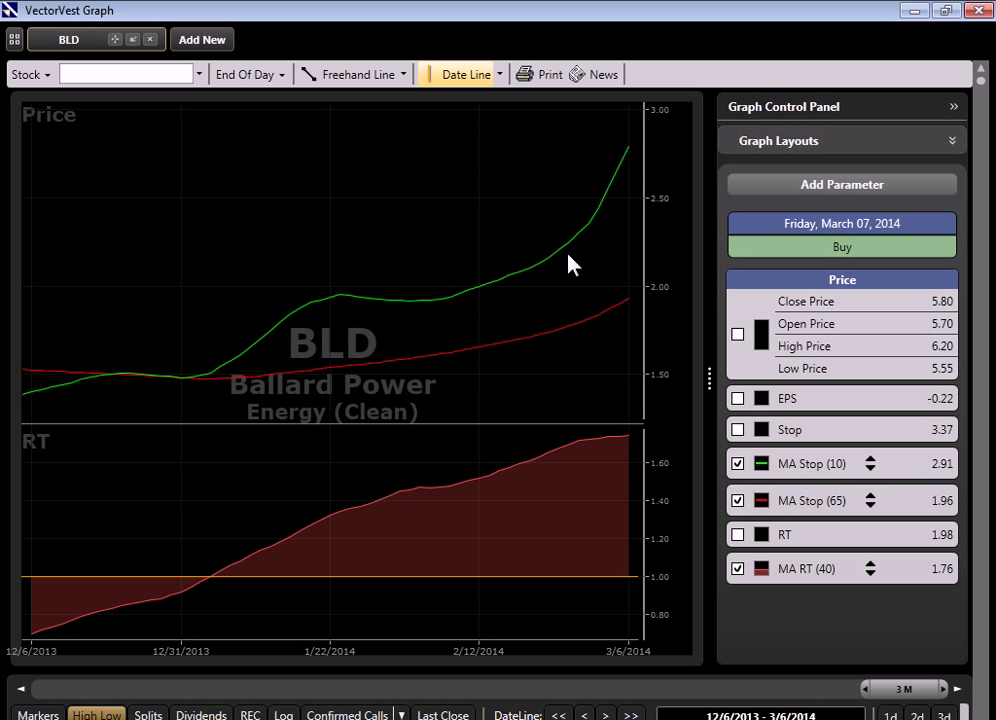
left_click(738, 430)
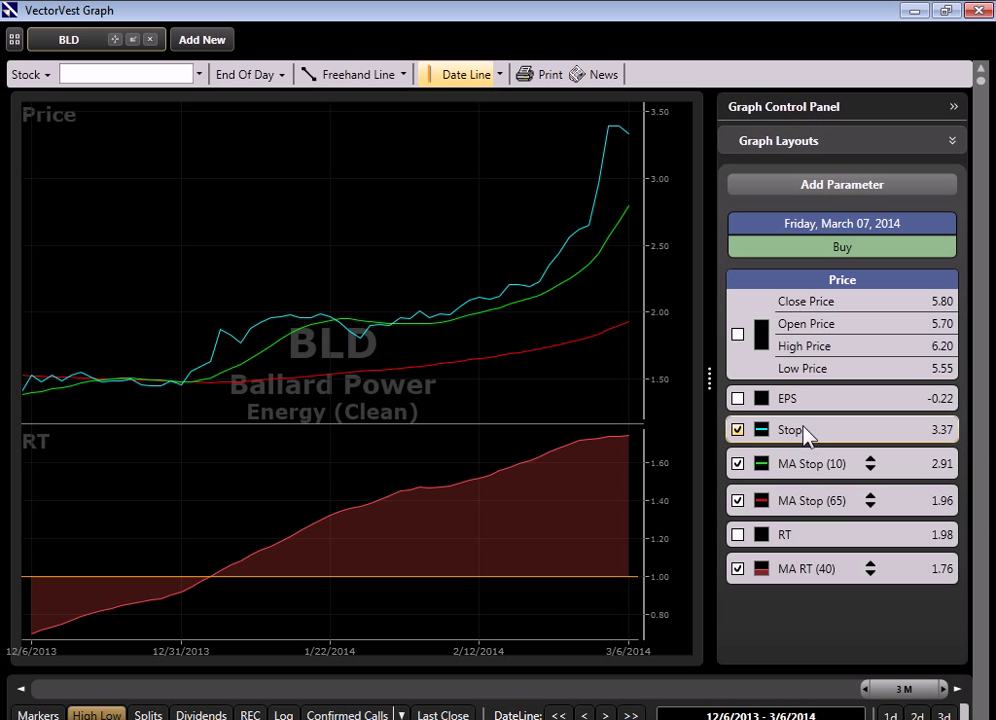
left_click(738, 430)
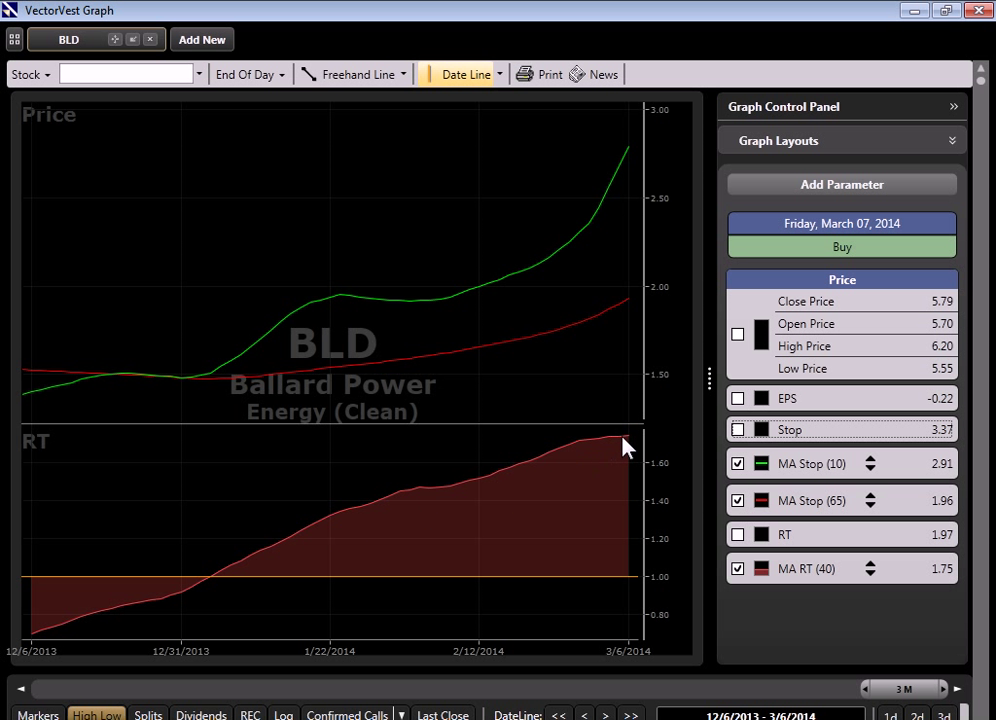
Switch the graph to the Crosshair Cursor and step through the charts for TKM, GEN, ESP, IMV and BRI
left_click(499, 86)
left_click(479, 102)
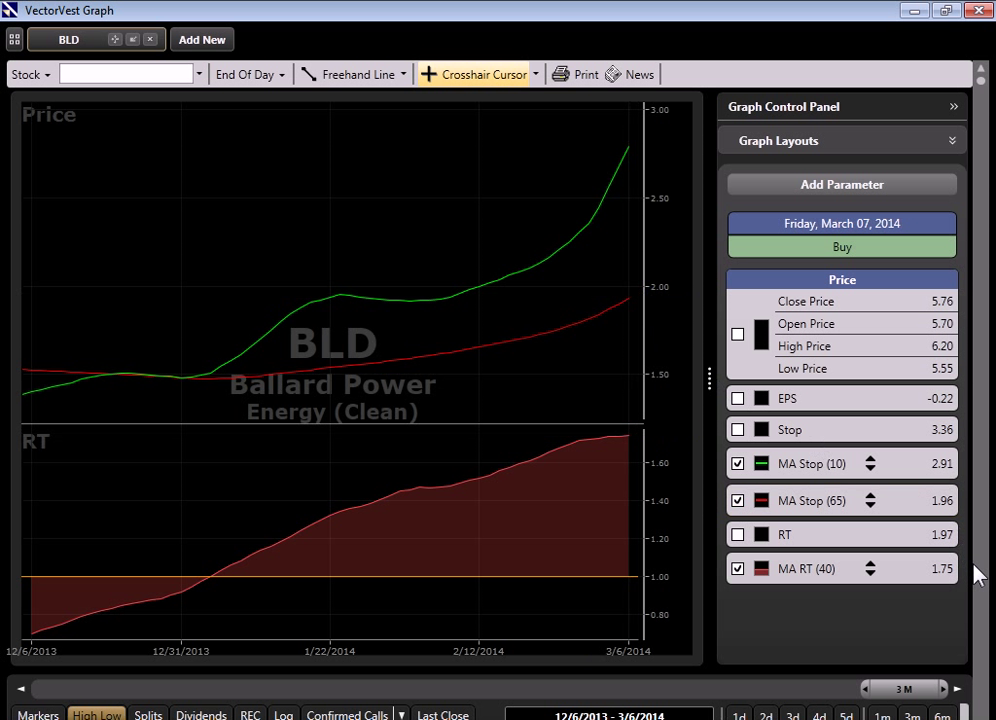
type("TKM")
key("Return")
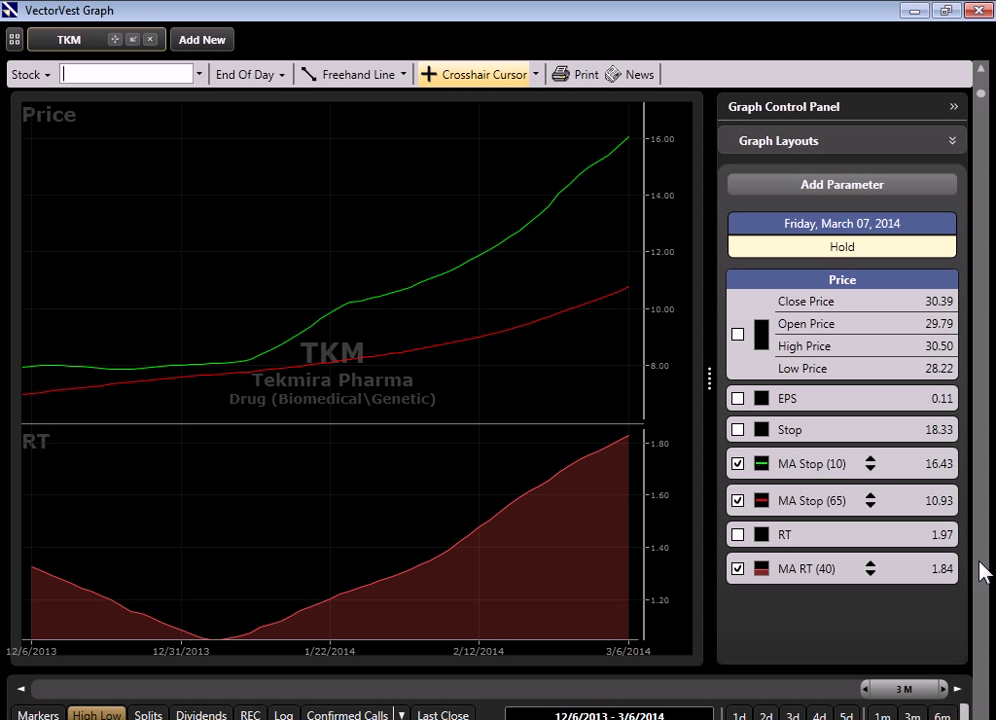
type("GEN")
key("Return")
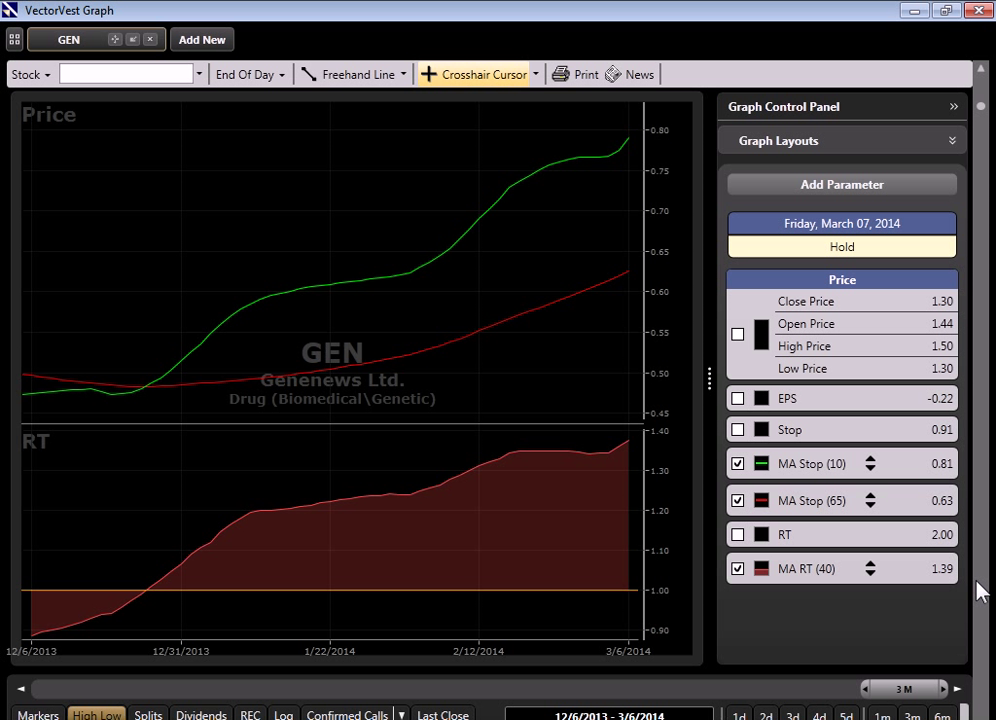
type("ESP")
key("Return")
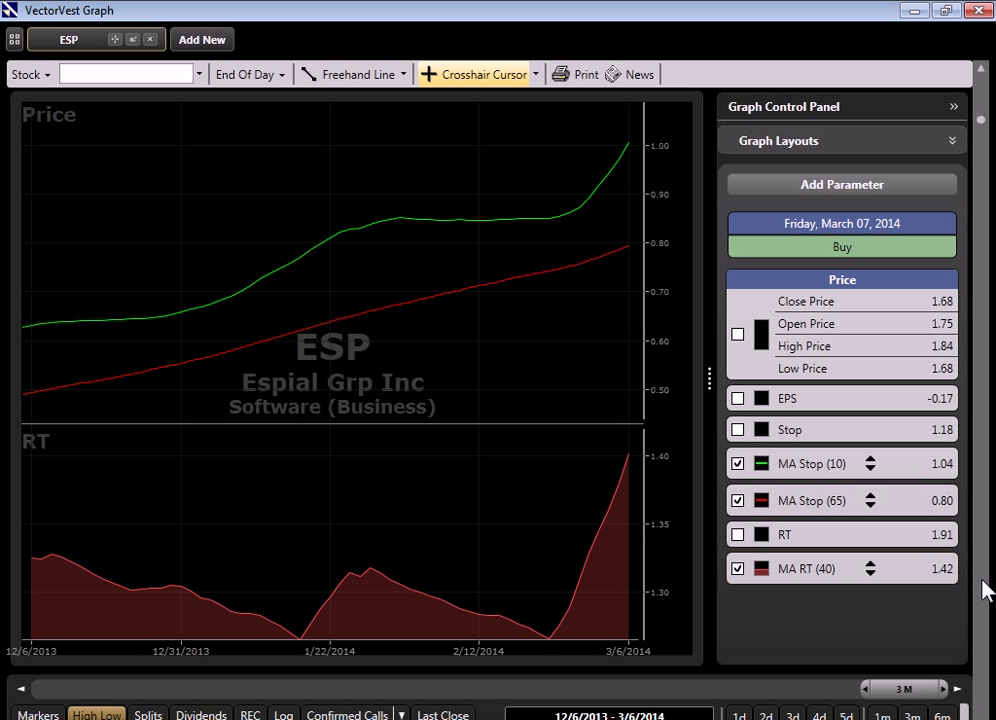
key("Down")
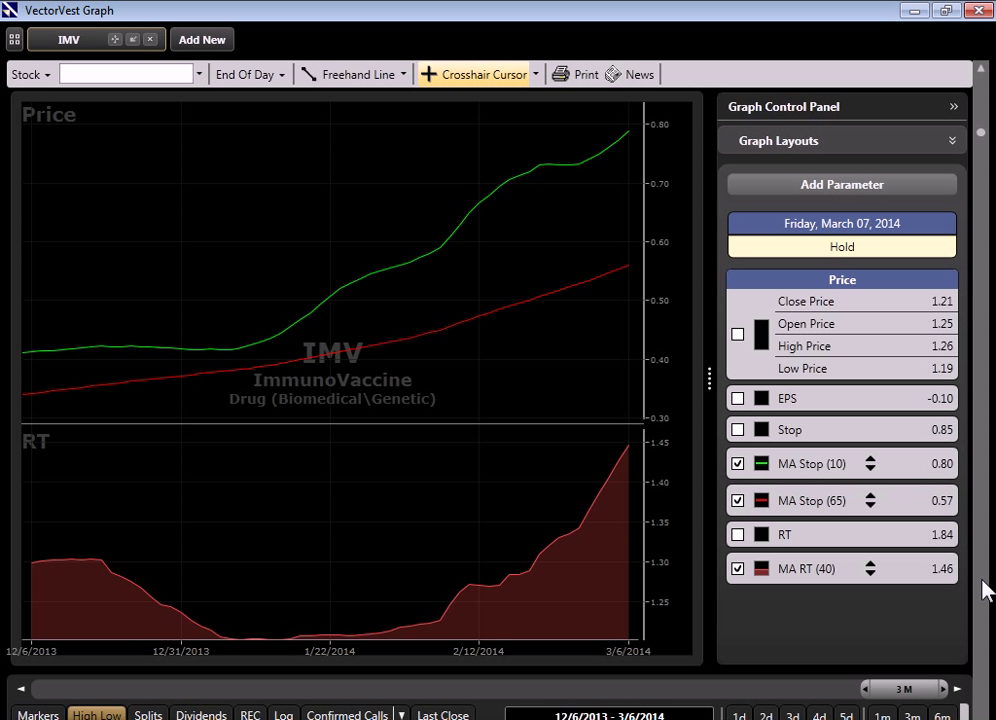
key("Down")
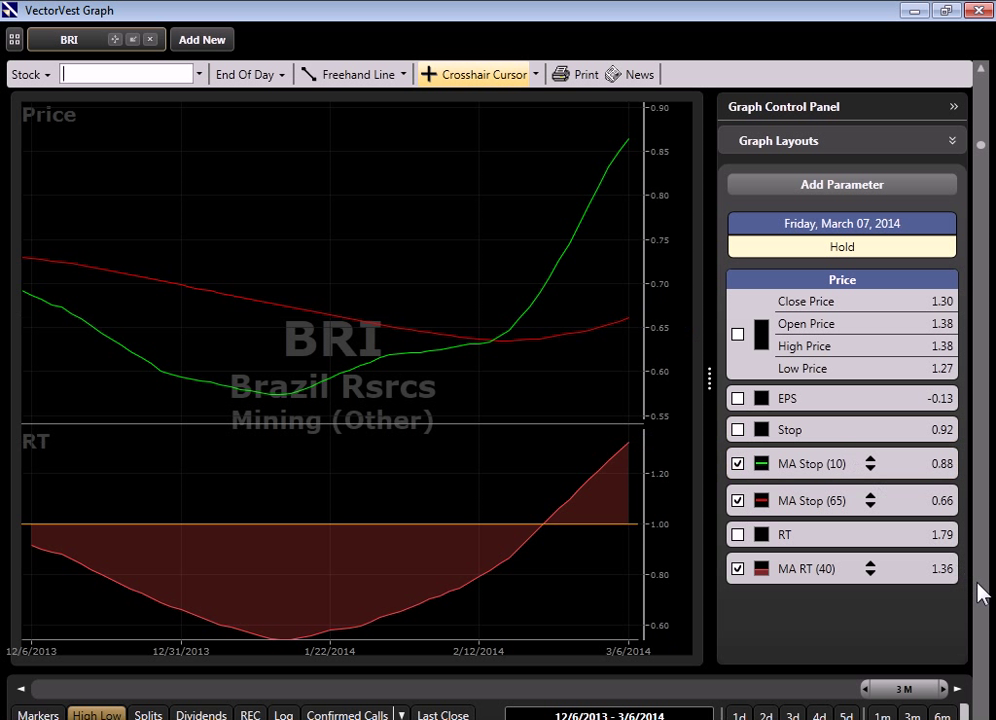
Step through the Midas Touch charts for PTK, EFR, NG, TMD, CYD, TSL, SSO, PLI, BRD and SMF
scroll(979, 594, "down", 1)
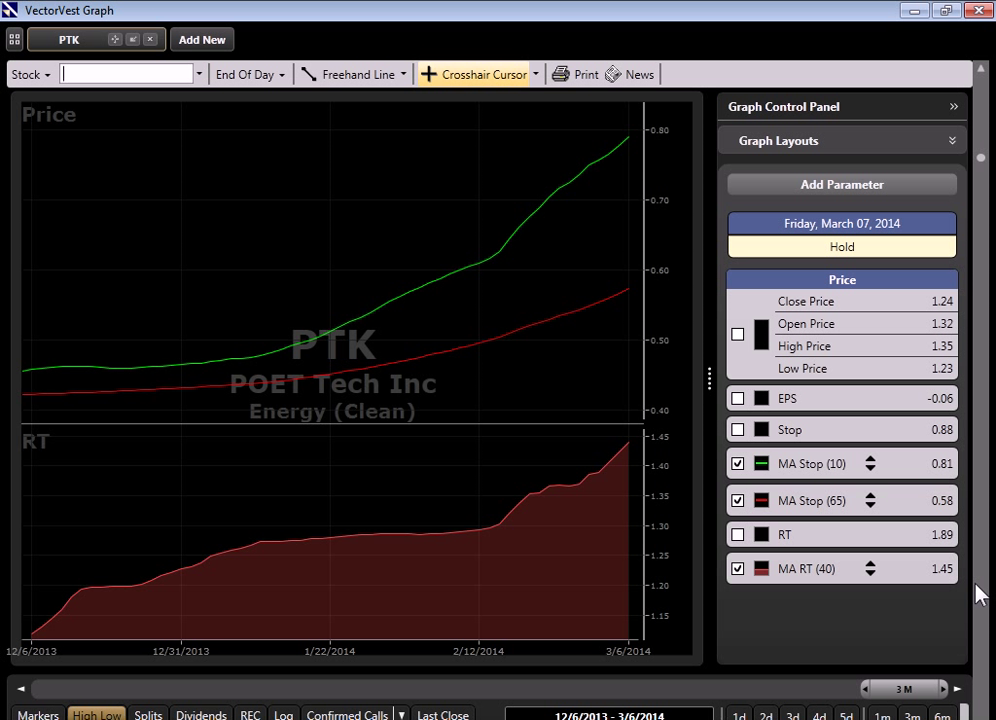
scroll(979, 594, "down", 1)
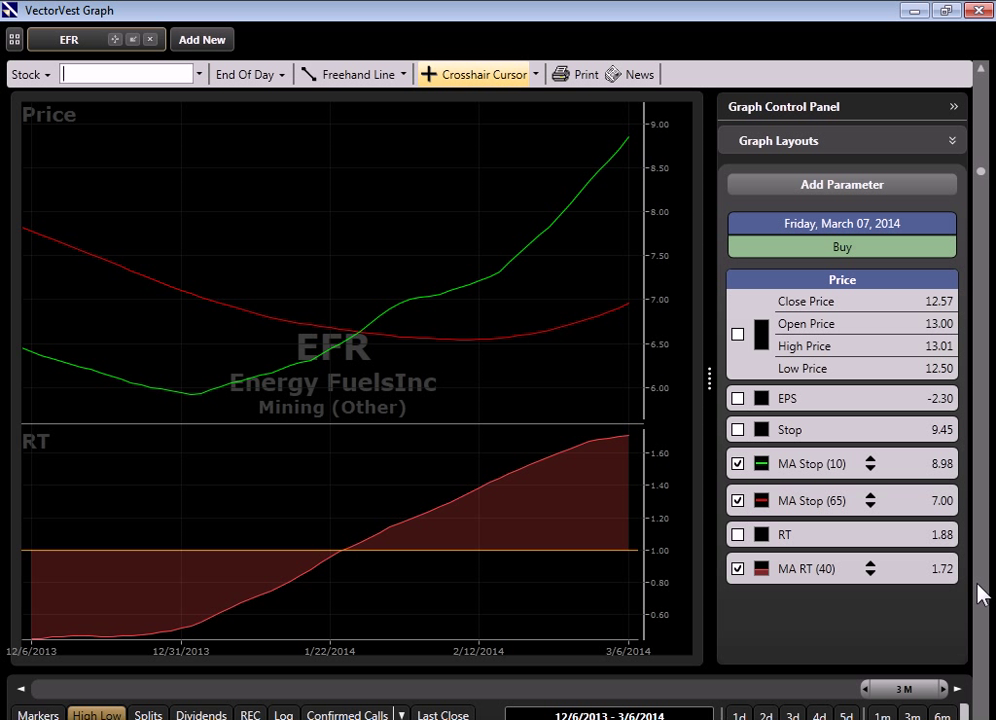
scroll(979, 594, "down", 1)
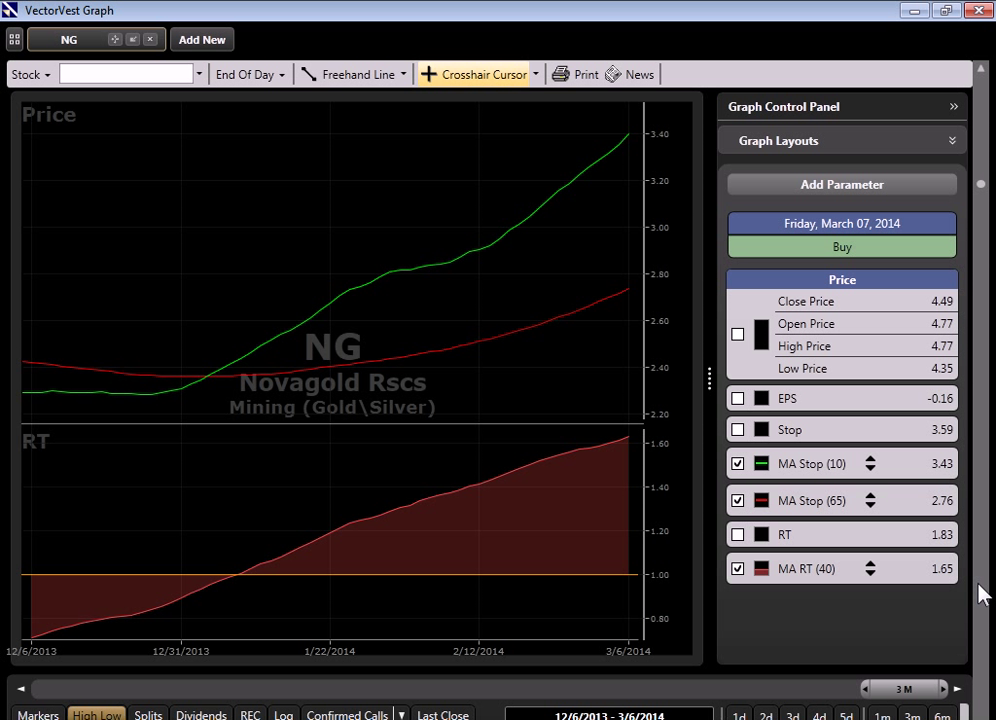
scroll(692, 558, "down", 1)
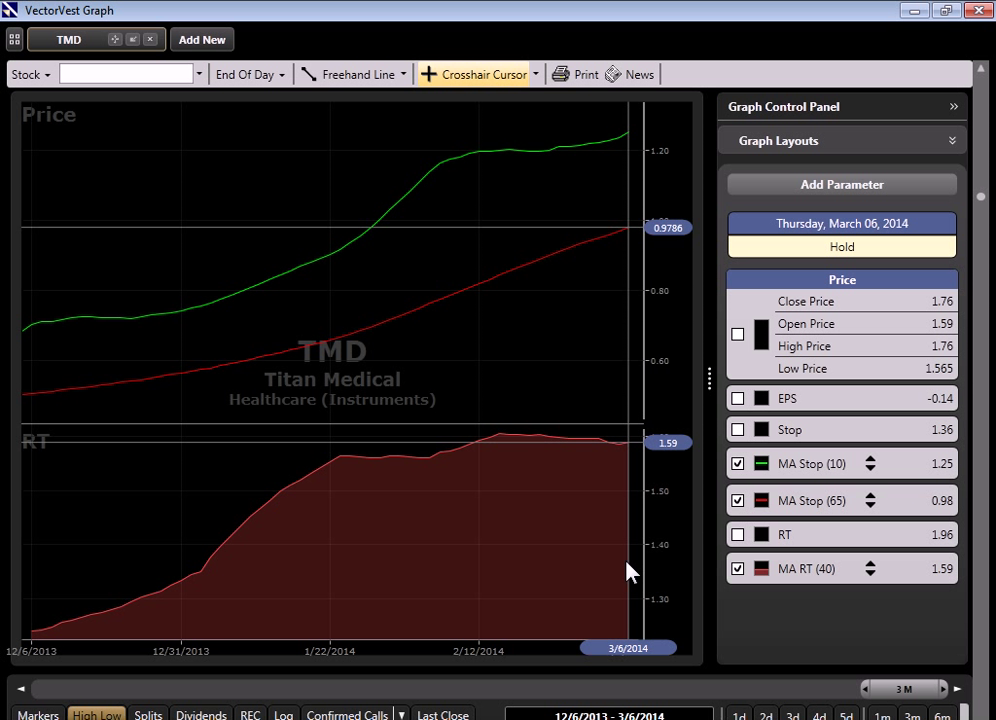
left_click(978, 605)
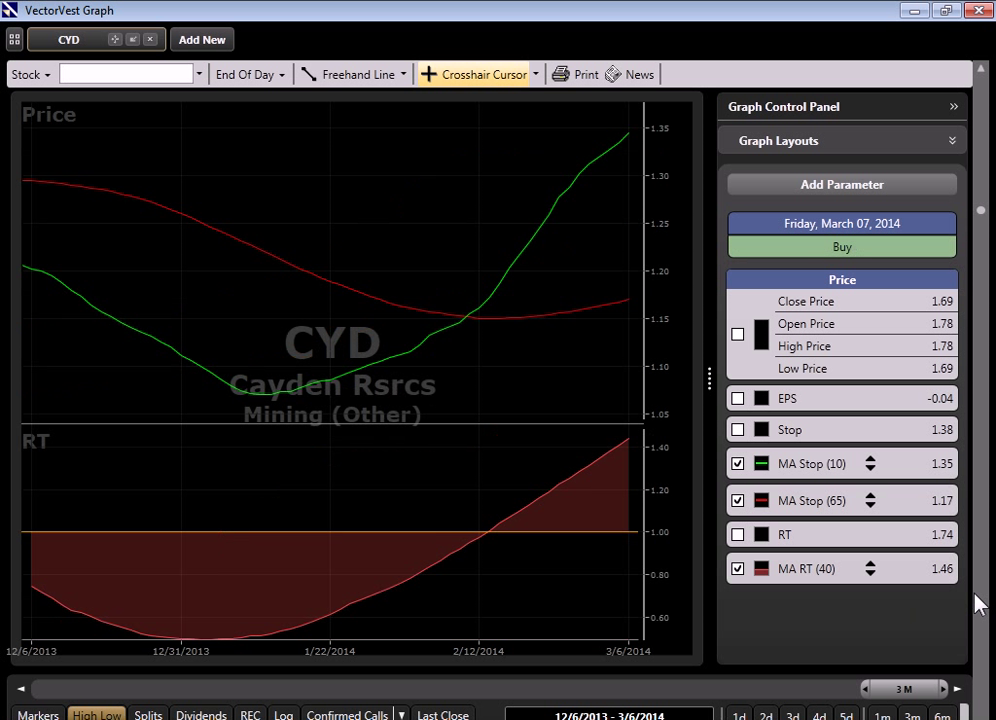
left_click(978, 605)
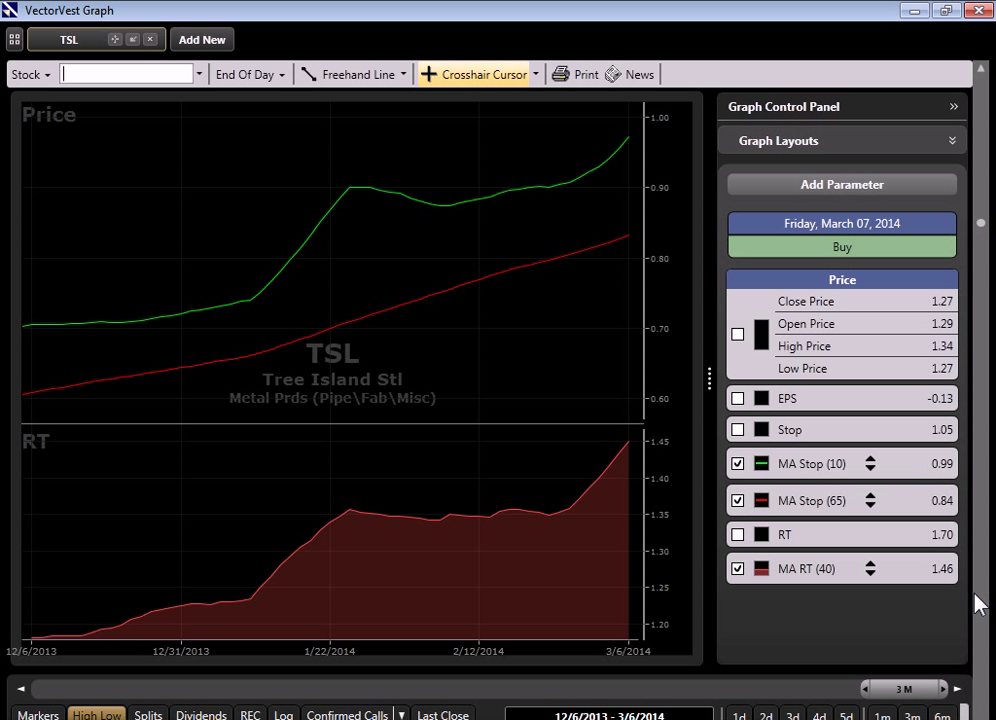
left_click(978, 605)
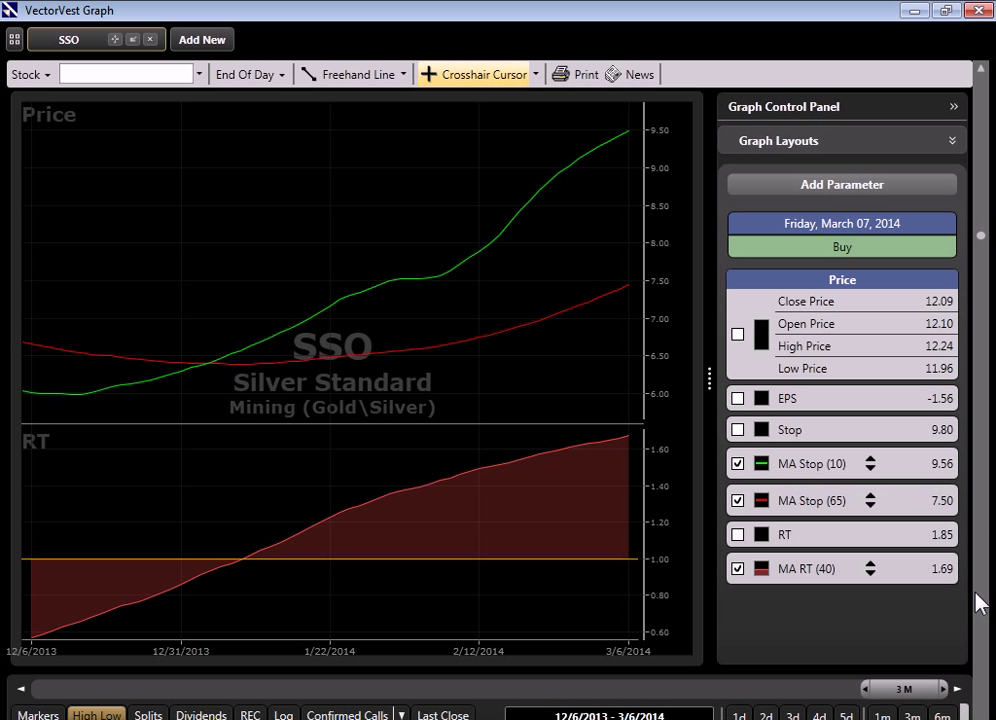
left_click(978, 605)
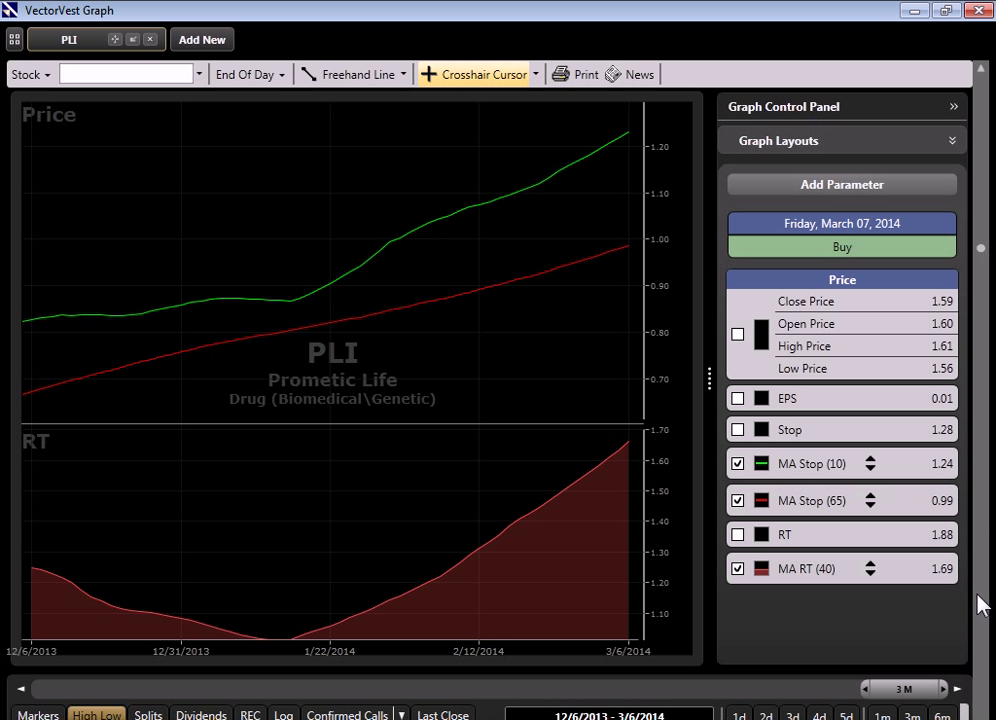
left_click(978, 605)
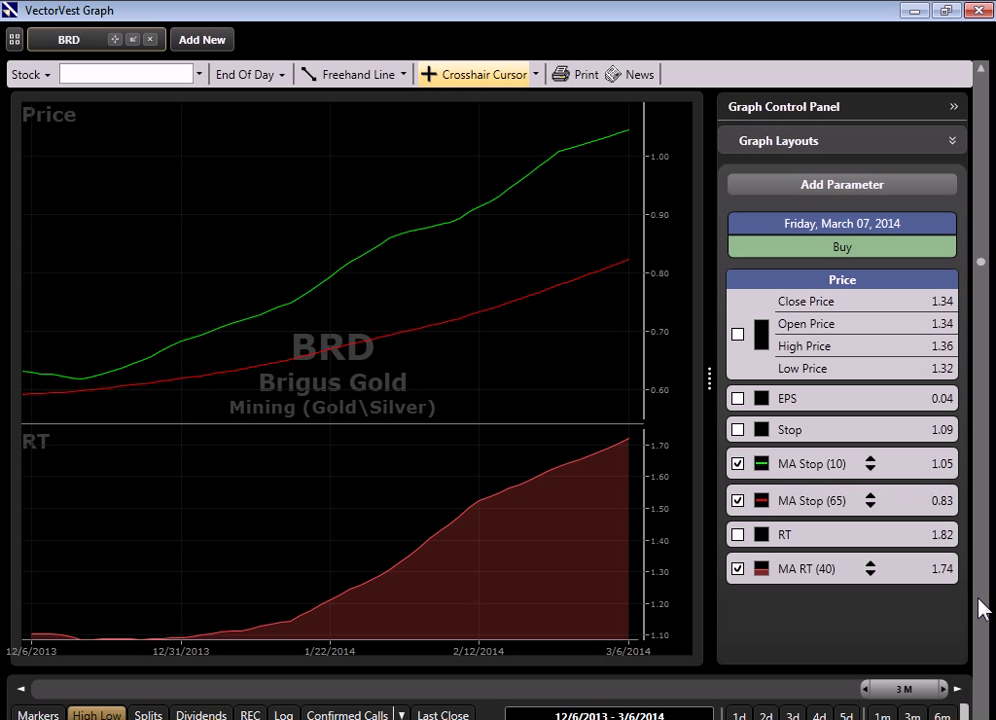
left_click(978, 605)
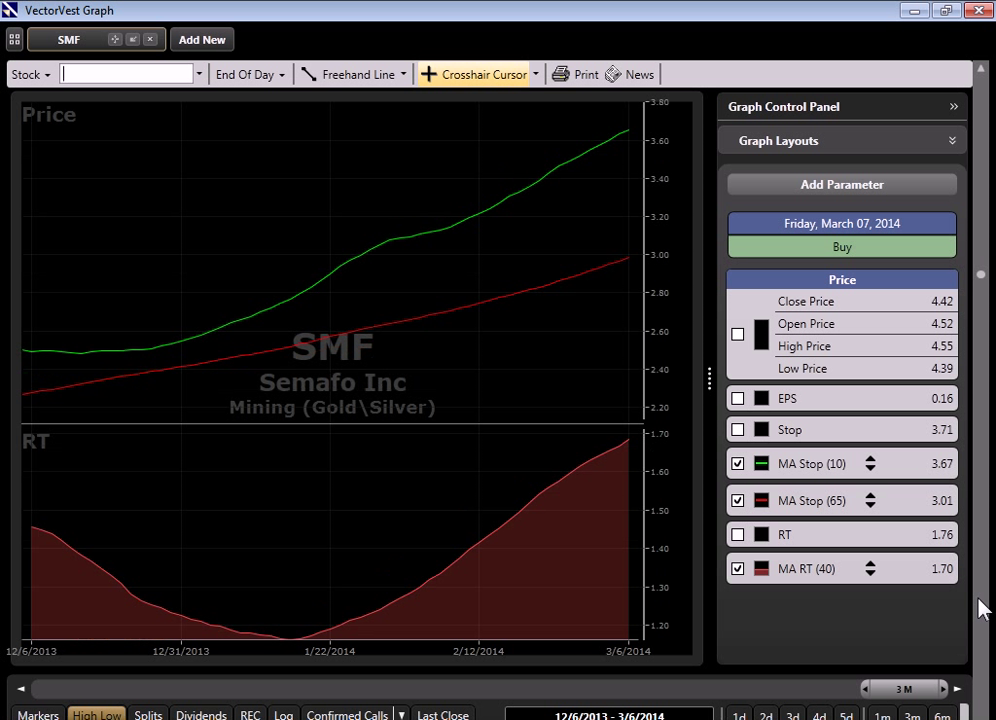
left_click(980, 607)
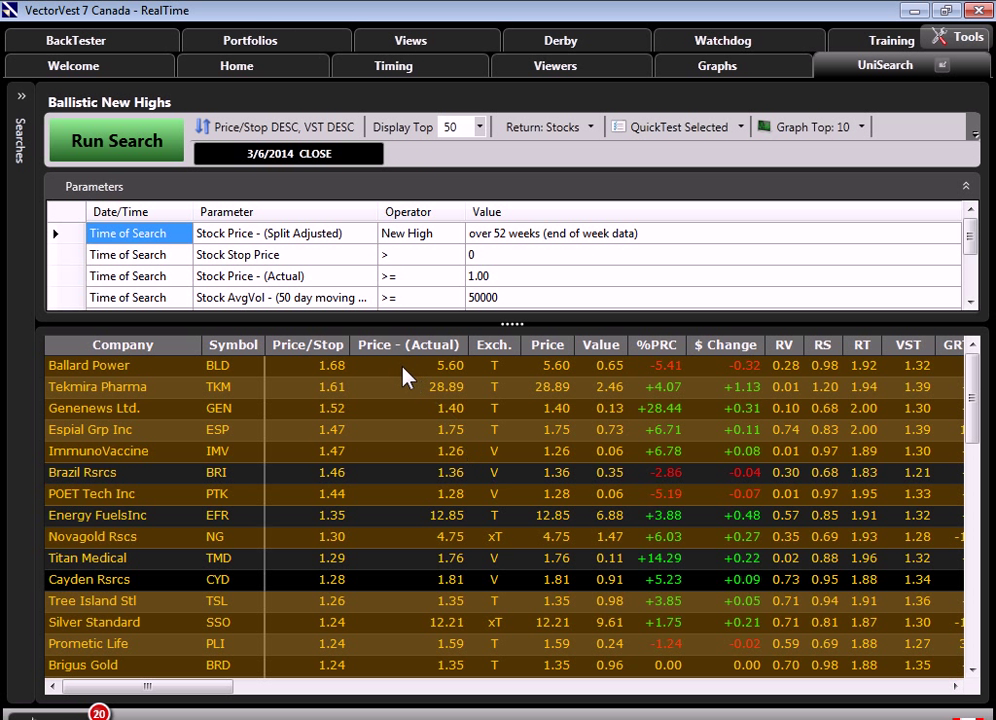
Add the highlighted search results to a new watchlist named Midas Touch Derby 3.6.14 in My Watchlists and display it in Viewers
right_click(404, 370)
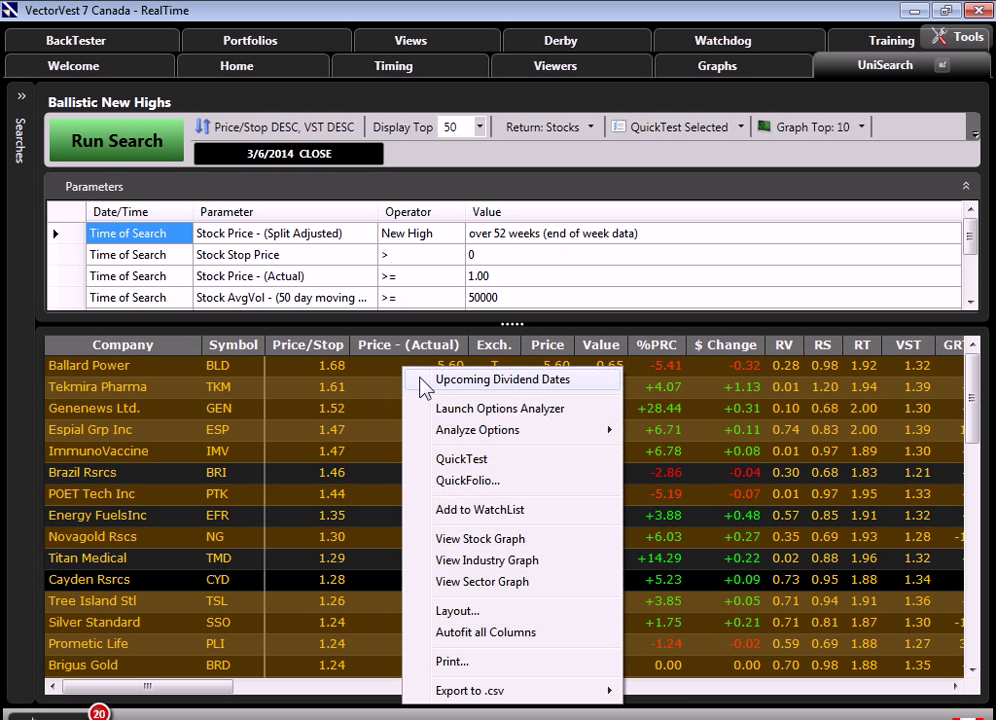
left_click(474, 512)
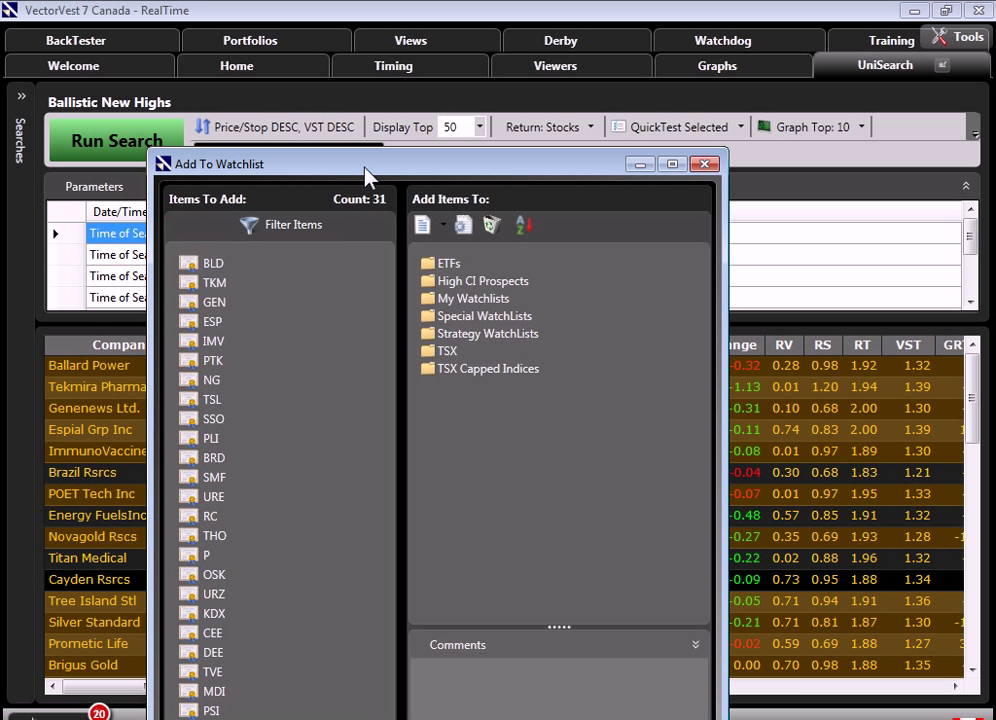
left_click_drag(365, 168, 313, 68)
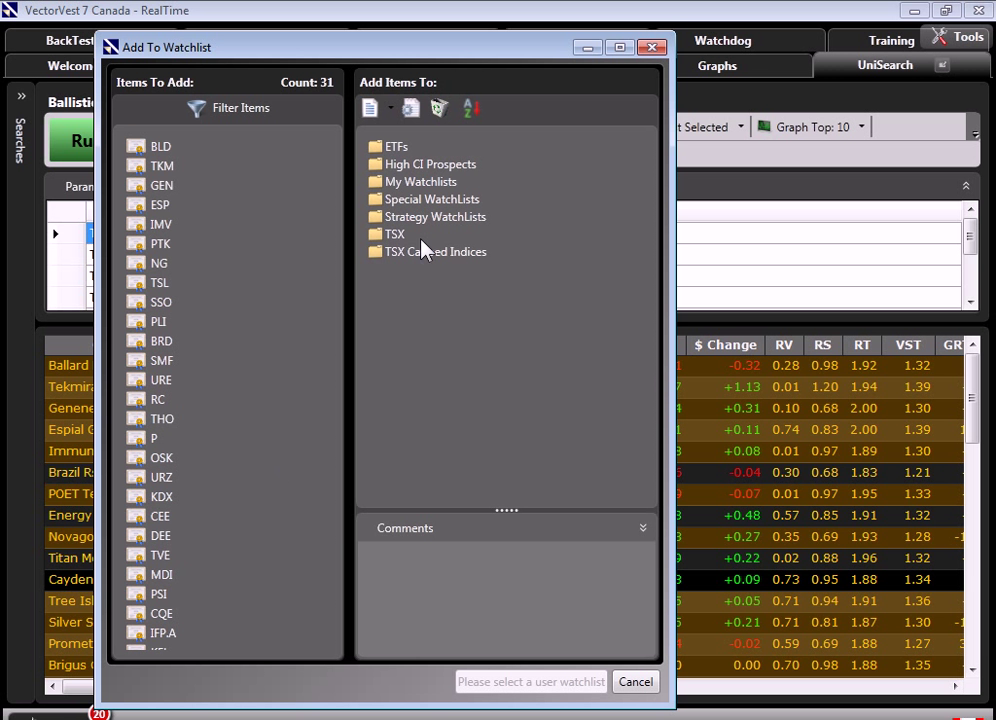
left_click(403, 181)
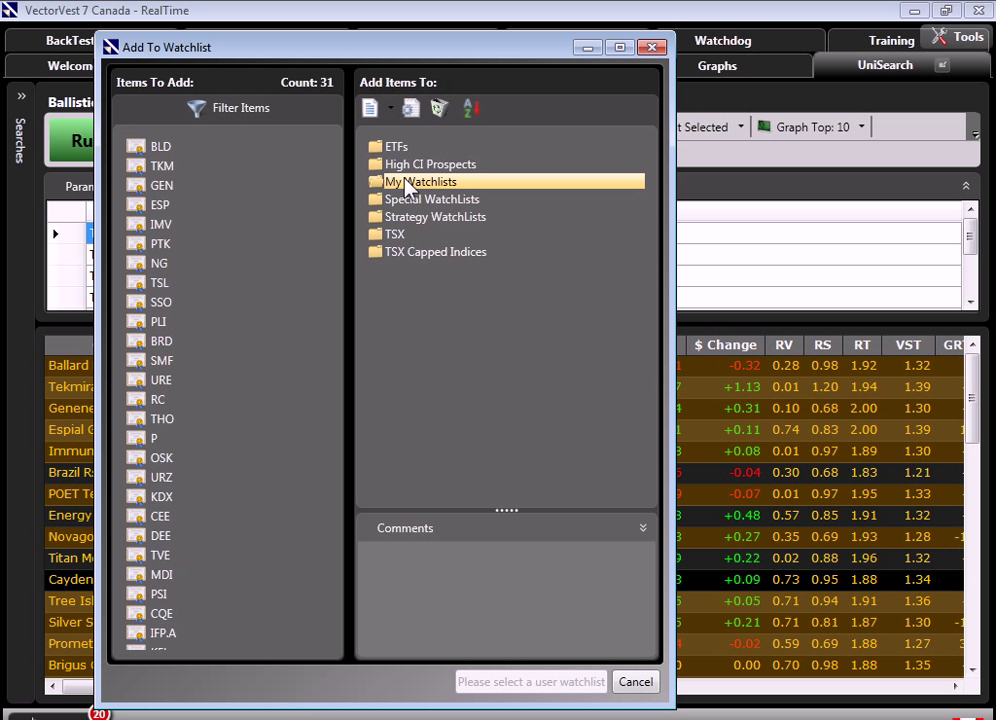
left_click(373, 110)
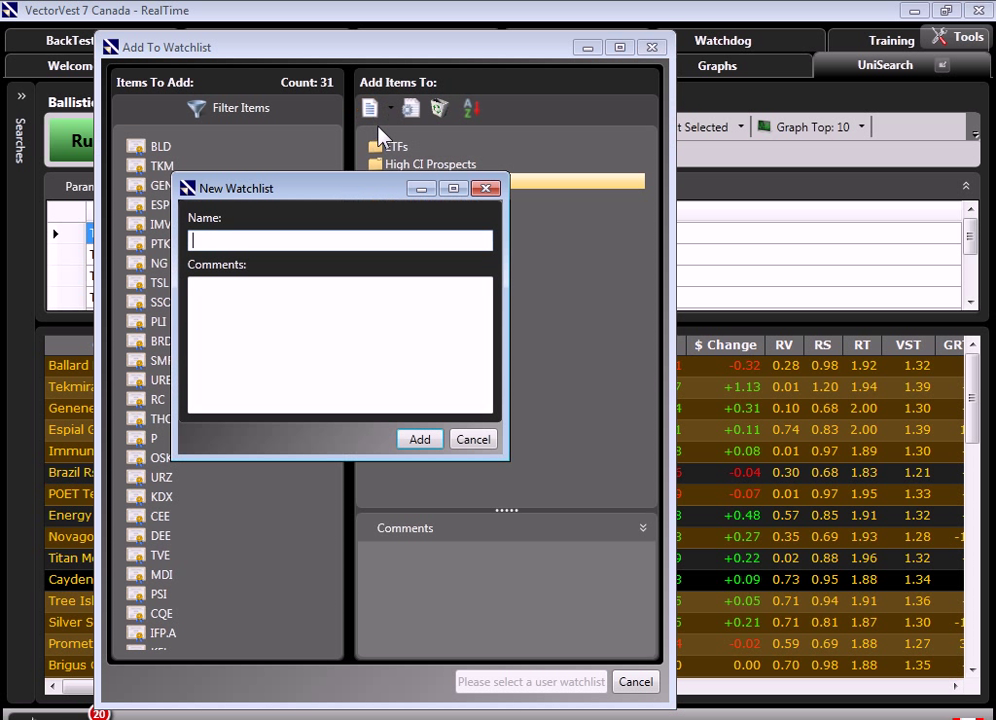
type("Midas Touch Derby")
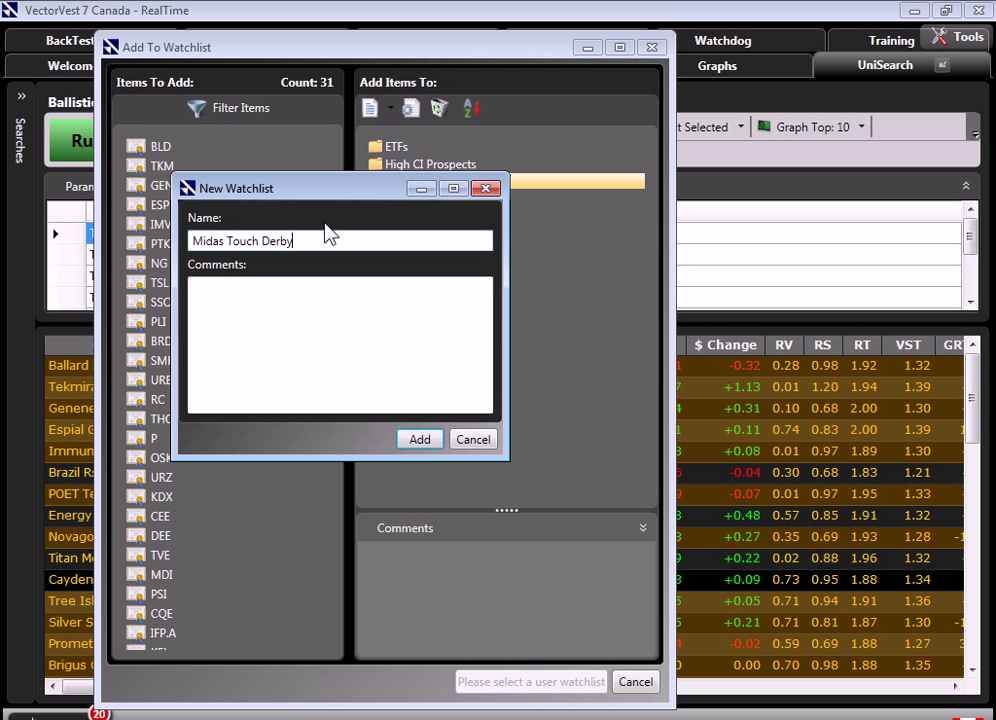
type(" 3.6.14")
left_click(419, 439)
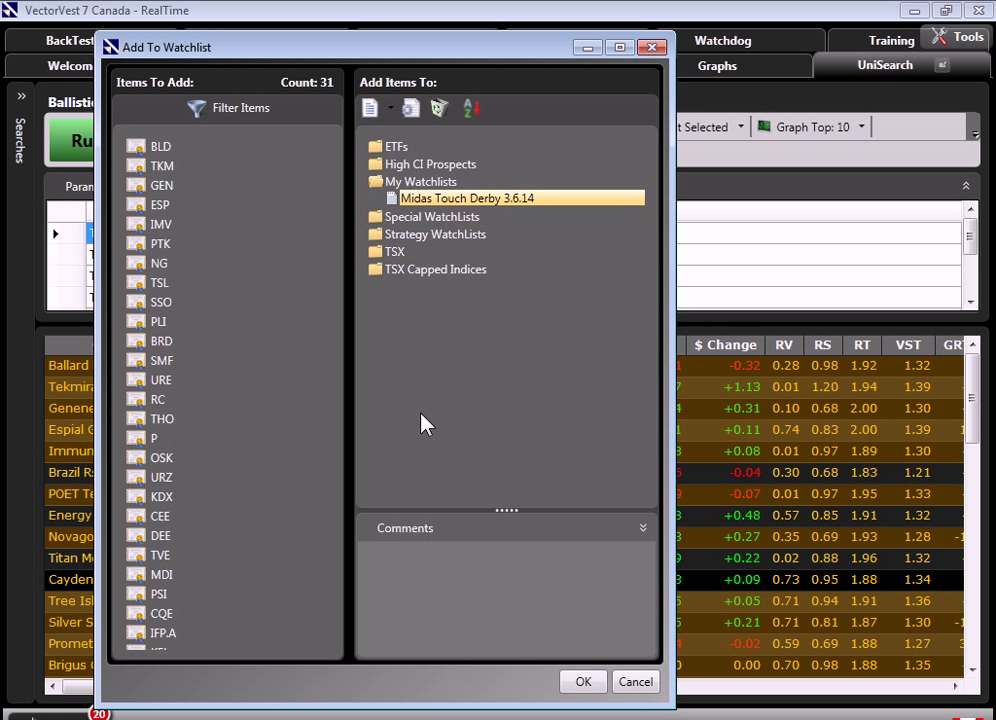
left_click(588, 683)
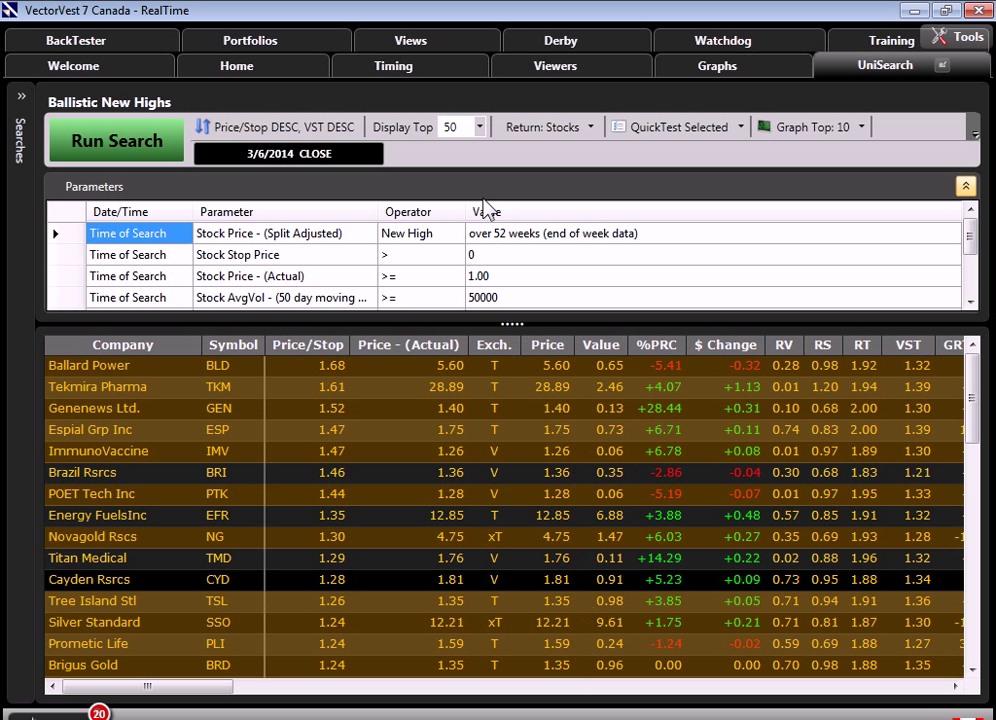
left_click(536, 74)
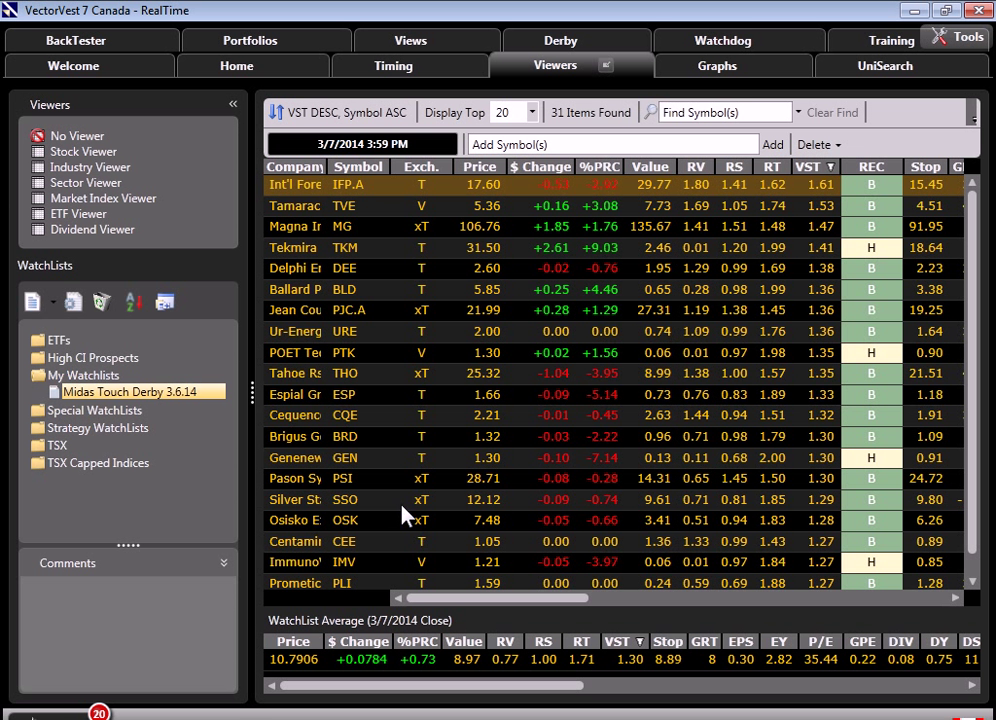
Return to UniSearch and run the Romancing the NPM search for the 3/6/2014 close
left_click(868, 70)
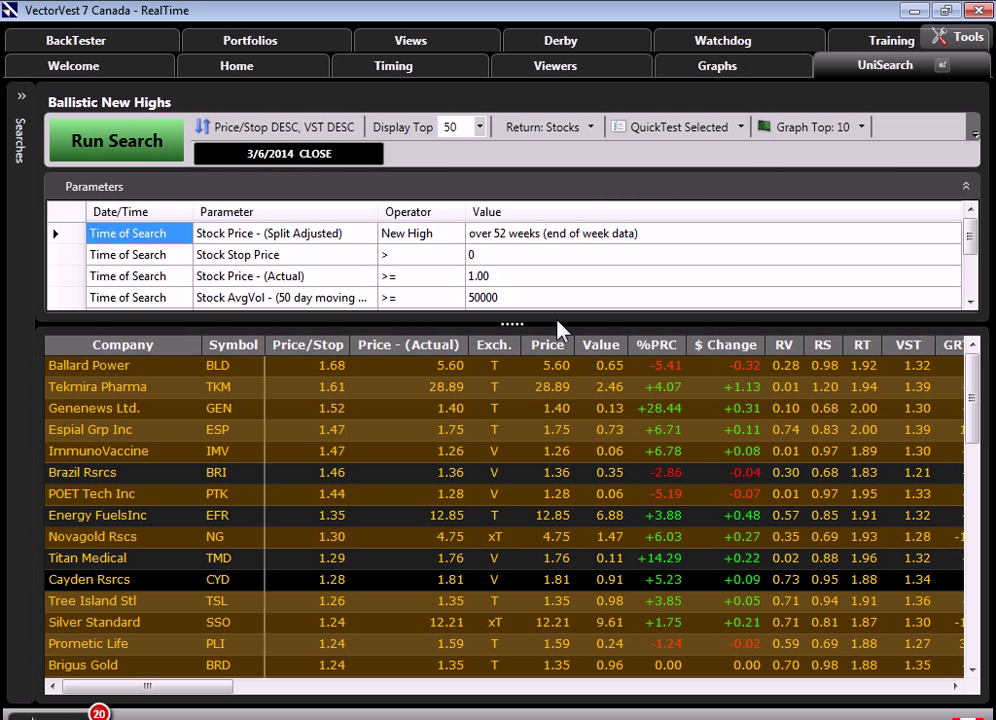
left_click(21, 96)
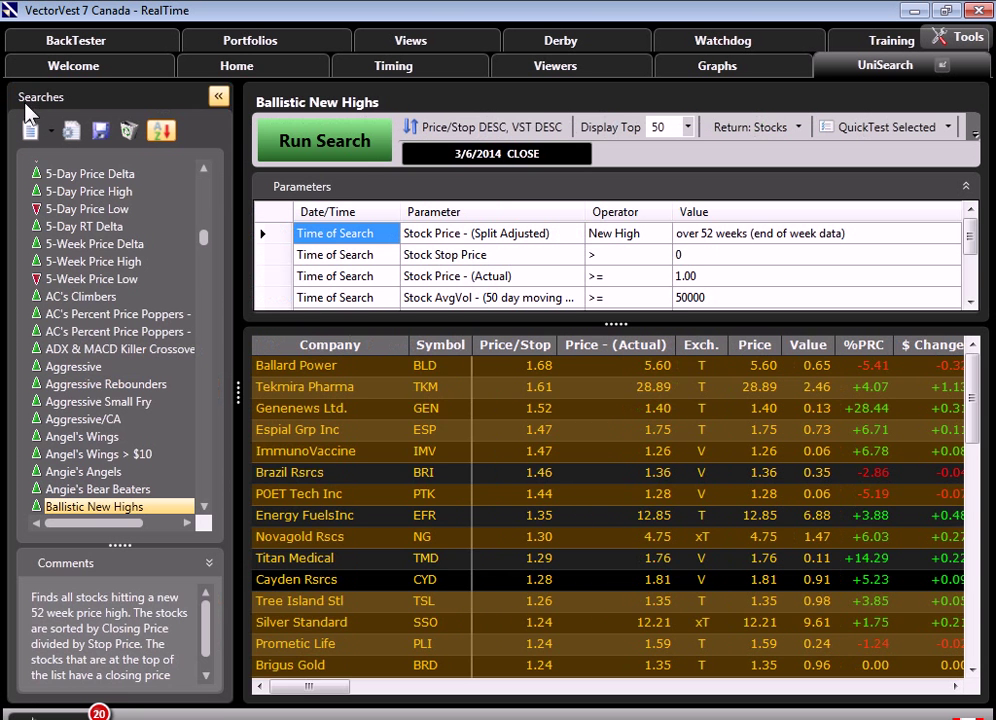
left_click(93, 245)
key("r")
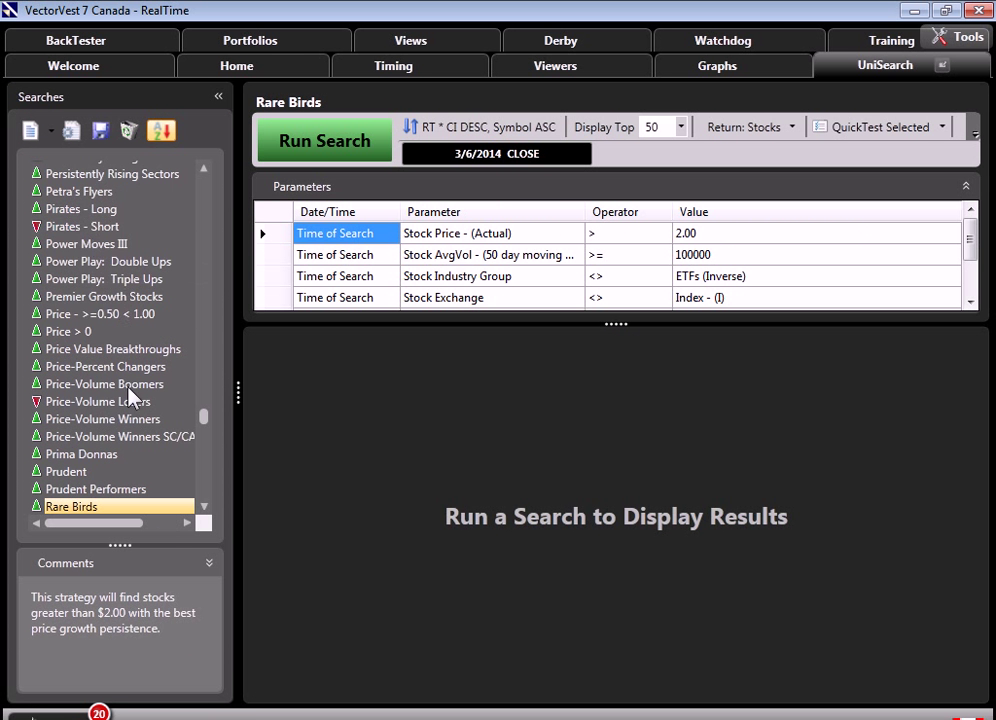
left_click(204, 506)
left_click(204, 506)
left_click(204, 506)
left_click(204, 506)
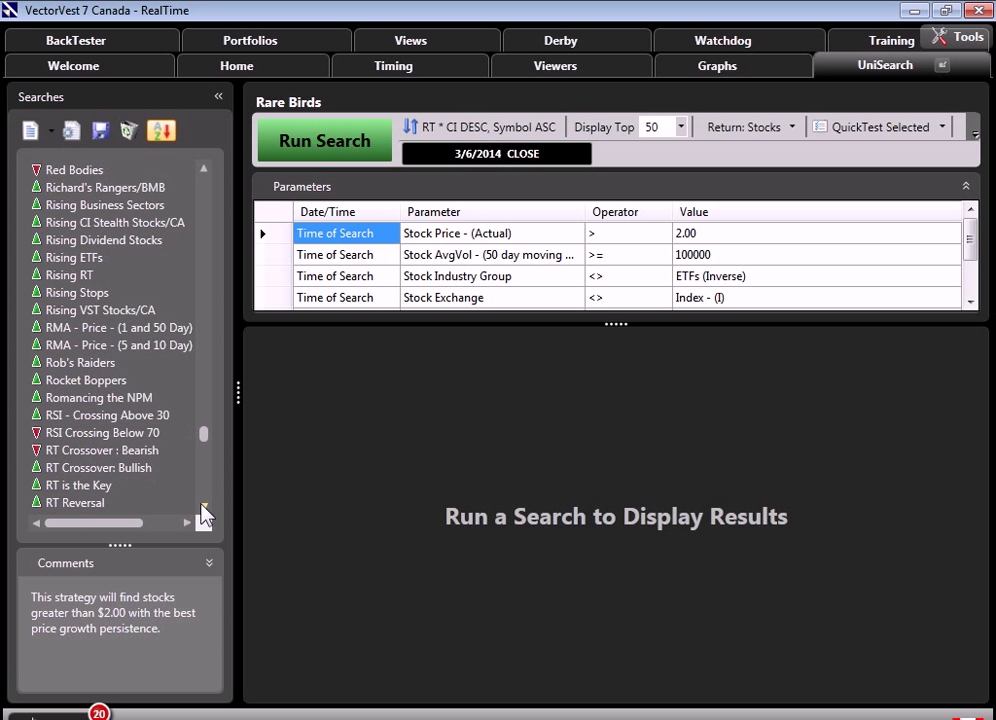
left_click(125, 400)
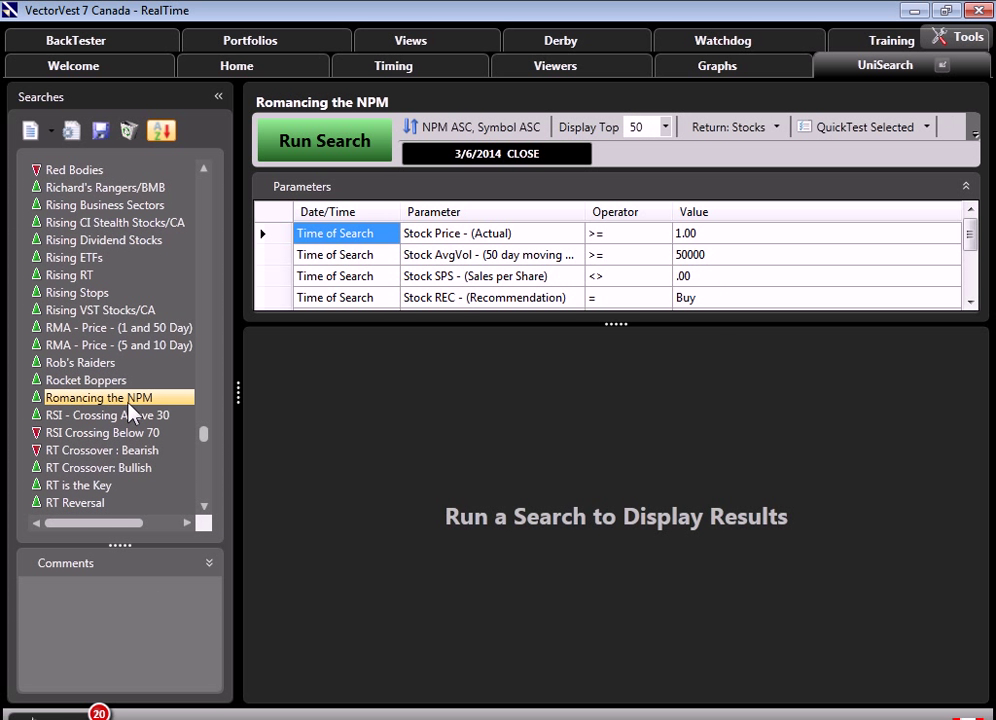
left_click(372, 138)
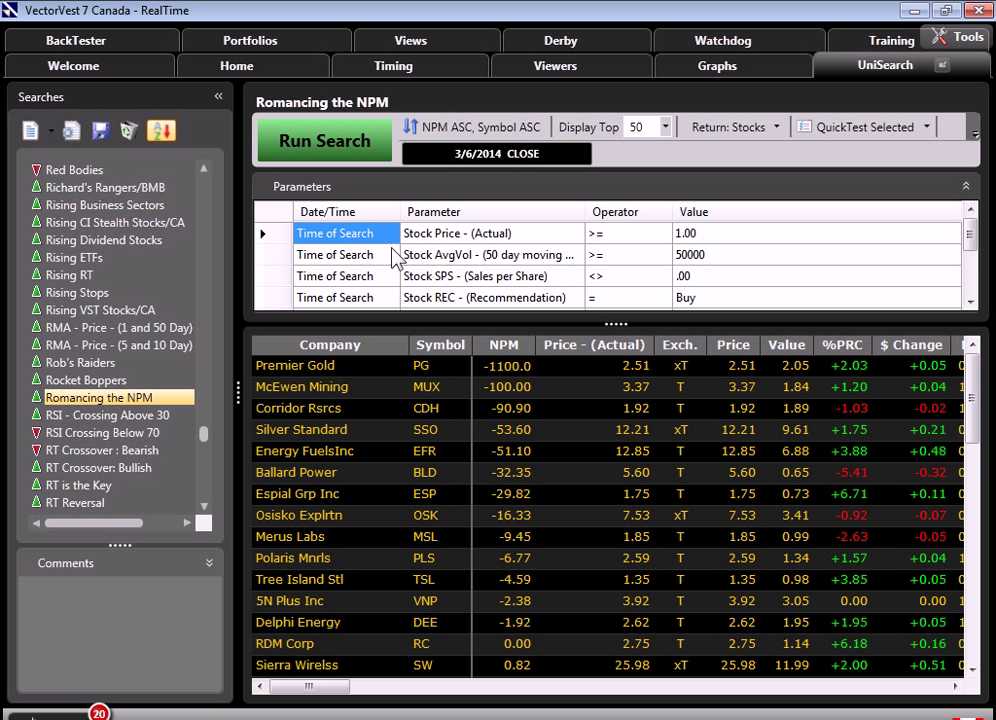
Collapse the searches list, graph all Romancing the NPM results, examine the enlarged PG chart and close the graph window
left_click(218, 96)
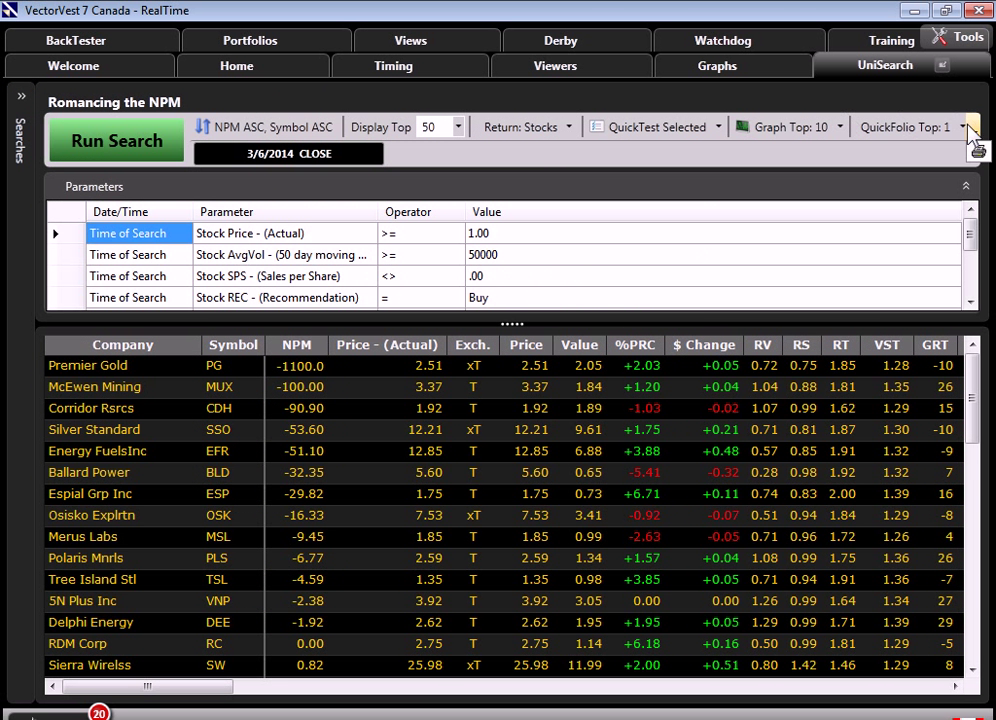
left_click(790, 126)
left_click(755, 181)
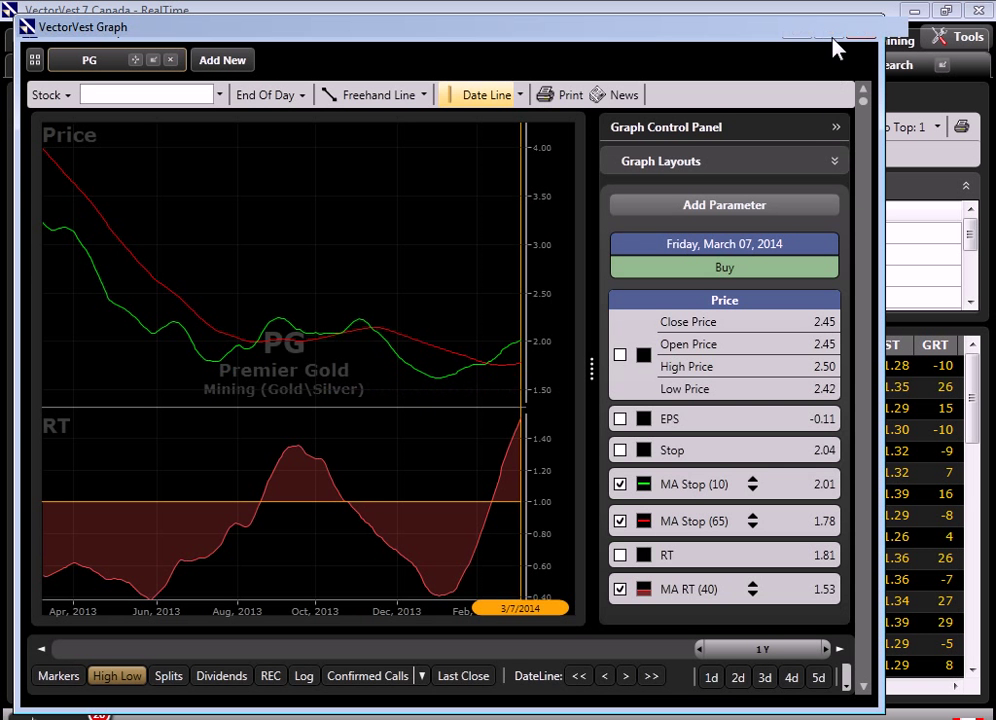
left_click(829, 31)
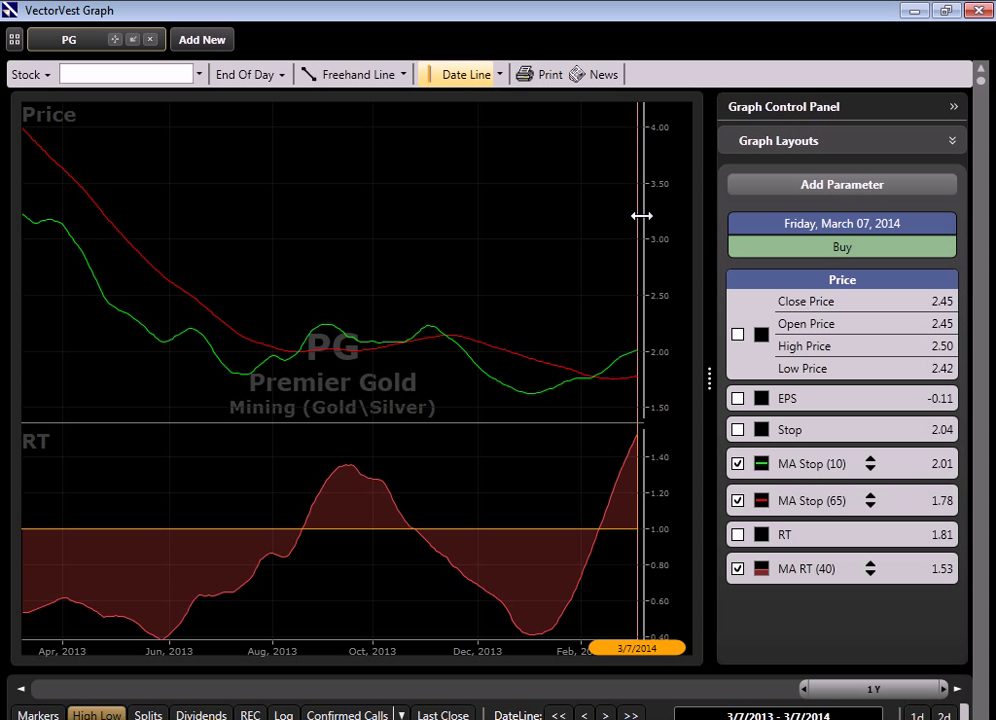
left_click(978, 10)
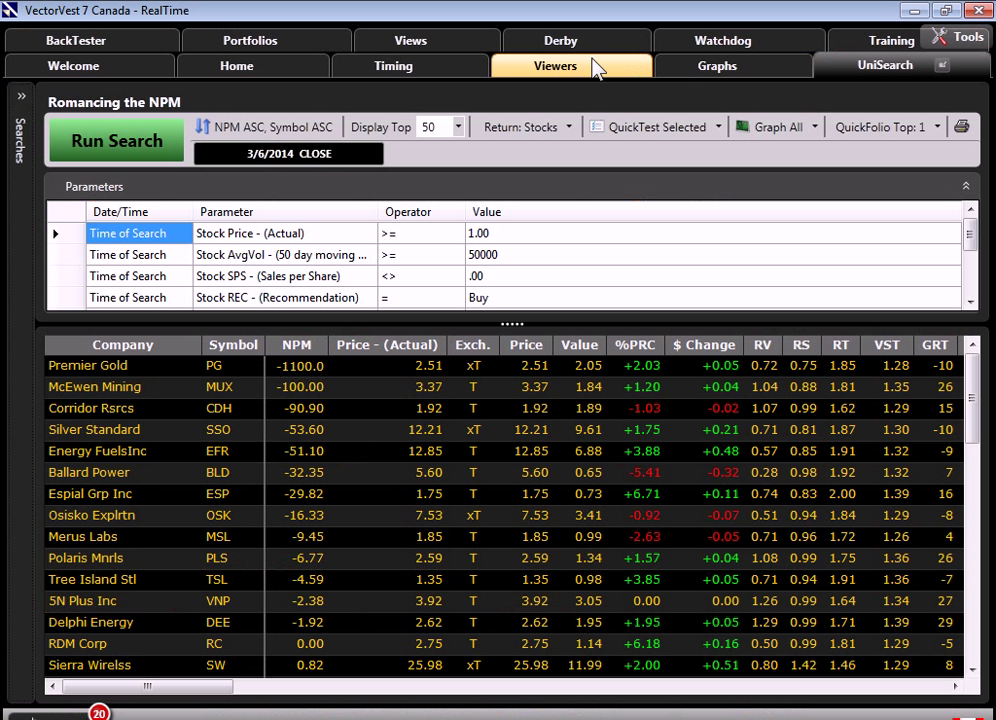
Load the Views report for the 9/11/2013 confirmed up call and examine its Derby Winners lists
left_click(430, 48)
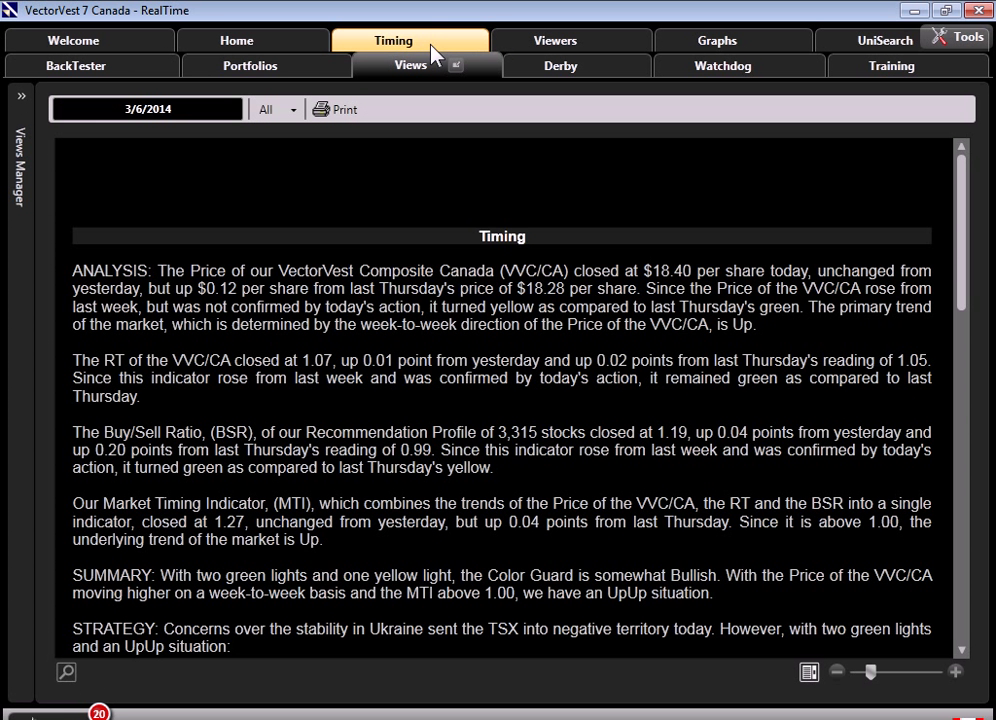
left_click(226, 110)
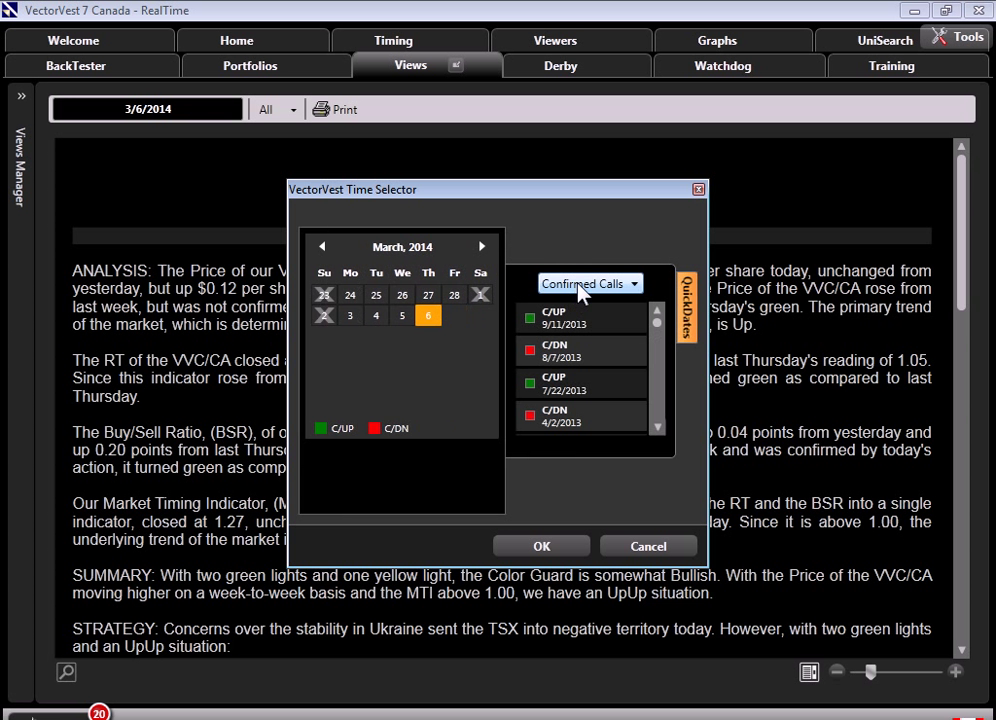
left_click(578, 322)
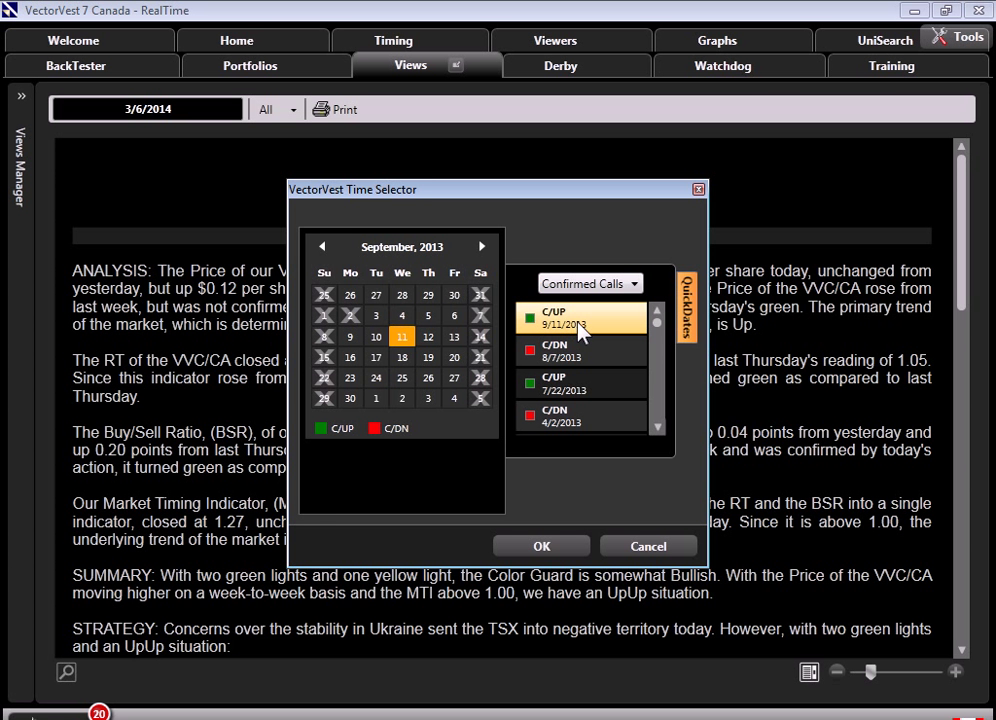
left_click(578, 546)
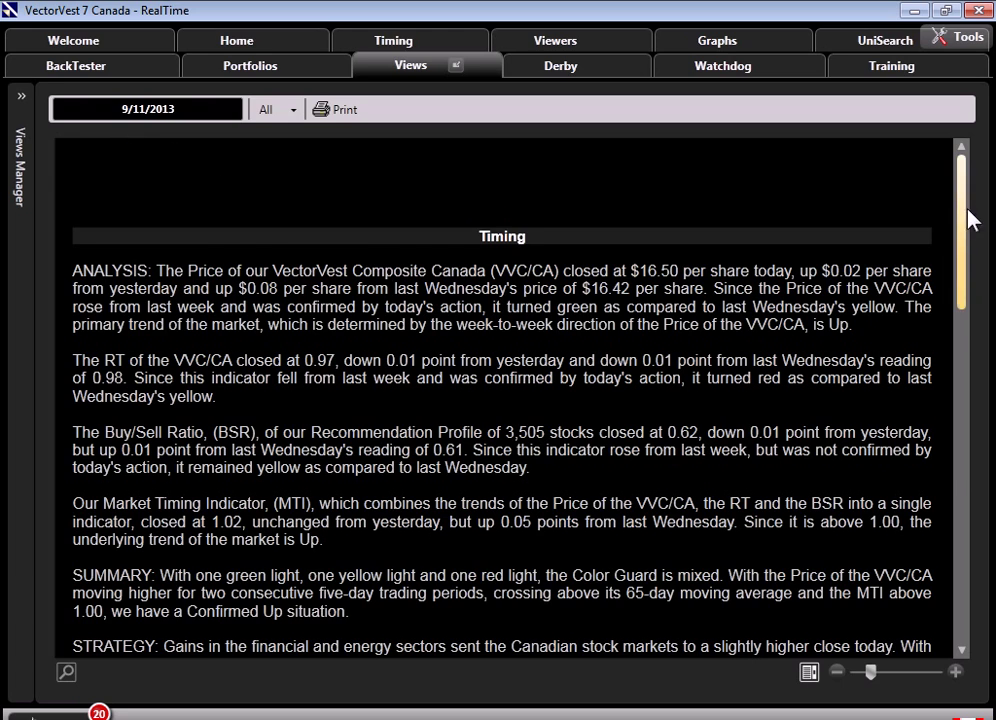
left_click_drag(968, 222, 985, 411)
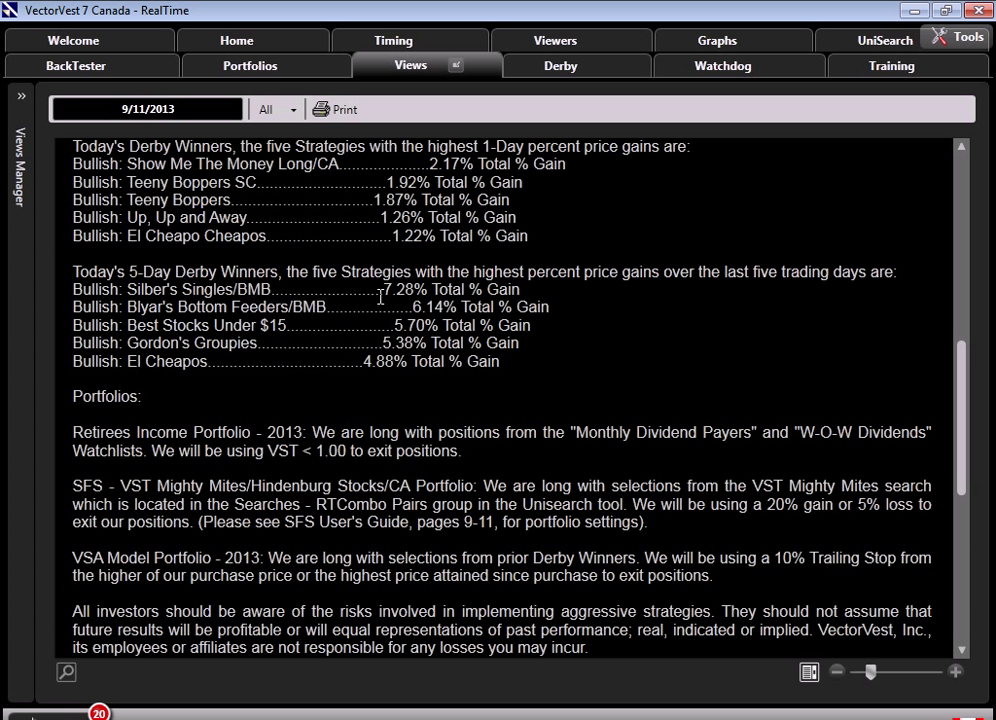
Return to UniSearch and set the search date to the 9/11/2013 confirmed up call
left_click(866, 37)
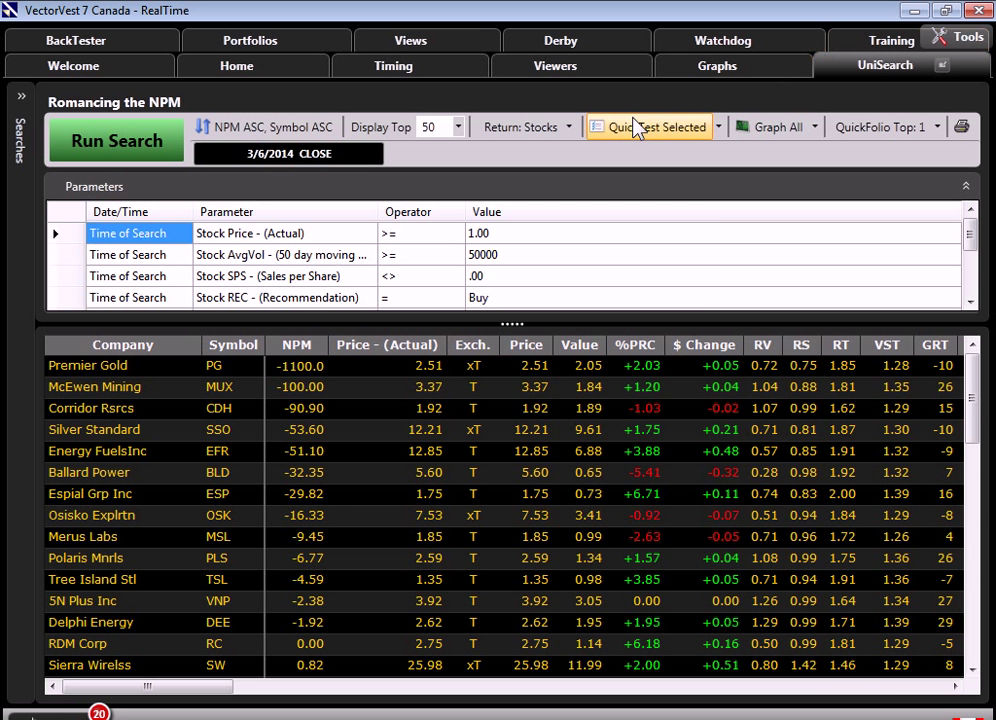
left_click(336, 154)
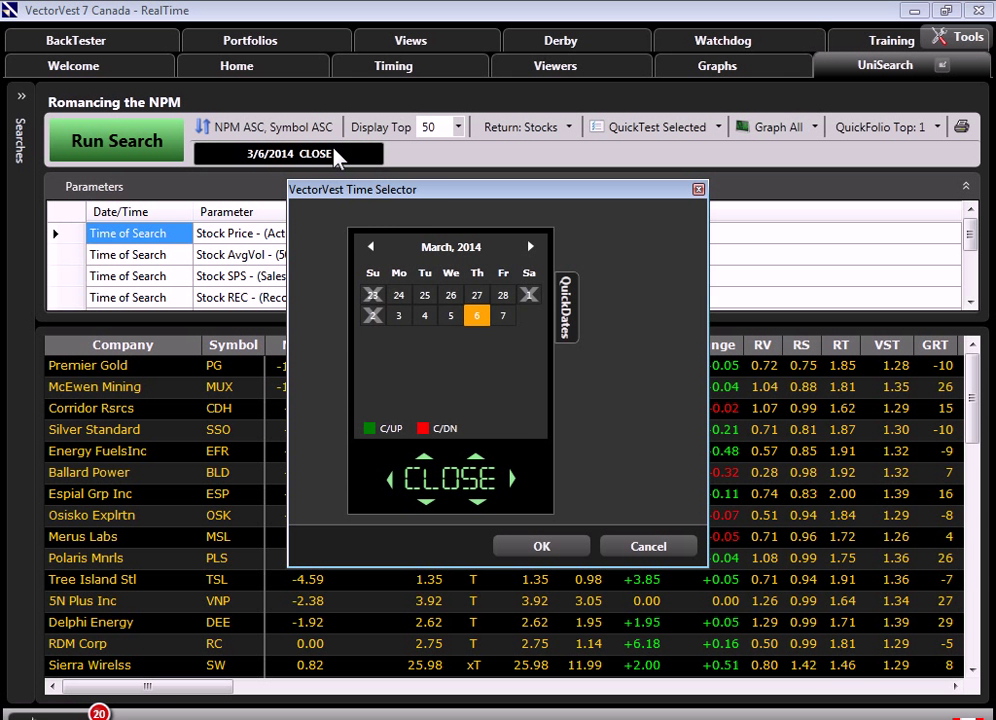
left_click(565, 300)
left_click(577, 335)
left_click(542, 548)
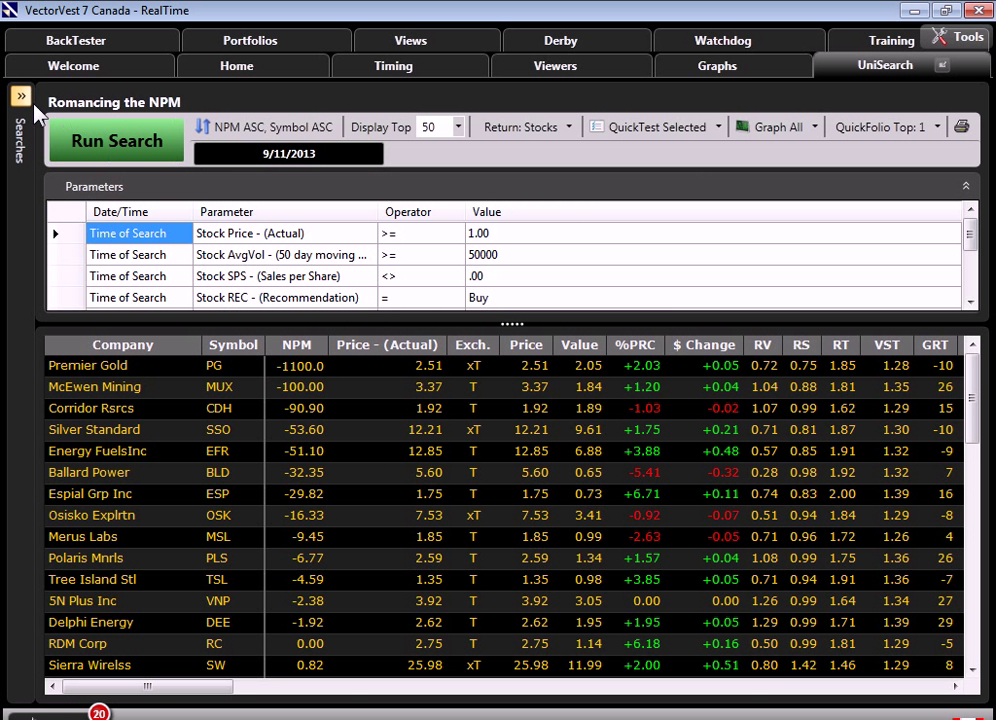
Expand the searches list, select Silber's Singles/BMB and run it for 9/11/2013
left_click(21, 135)
left_click(118, 444)
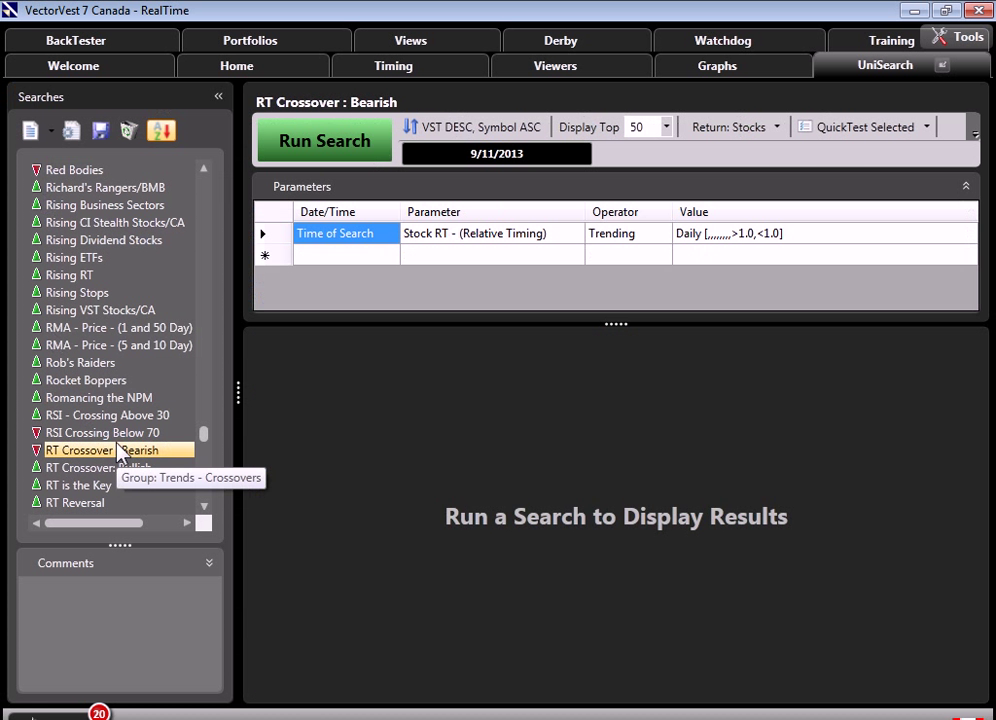
key("s")
scroll(118, 452, "down", 7)
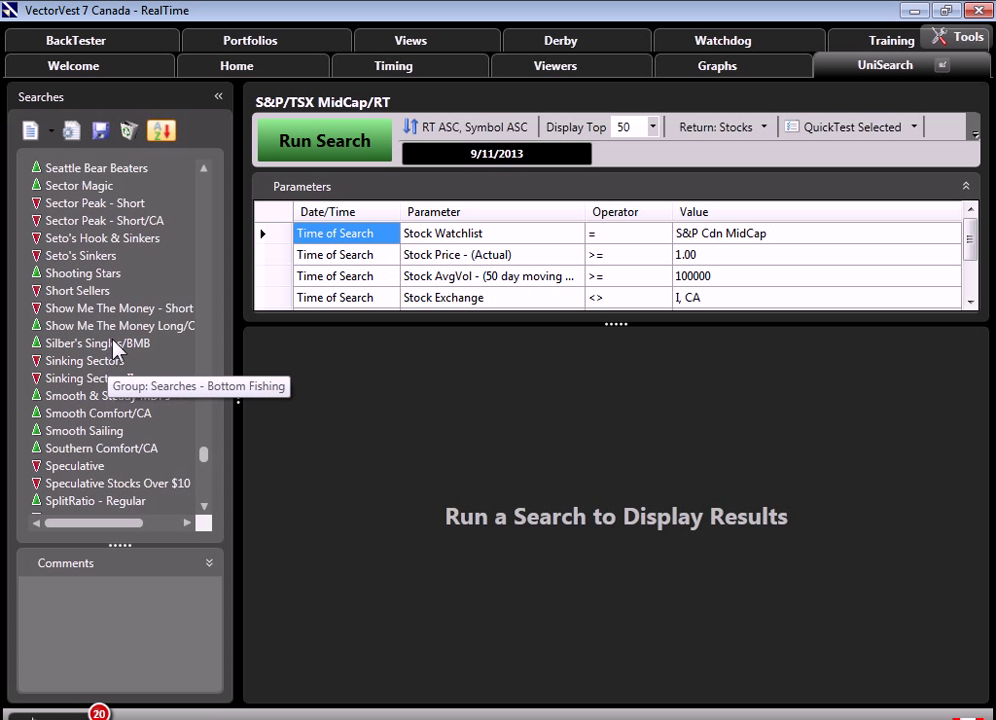
left_click(100, 343)
left_click(325, 143)
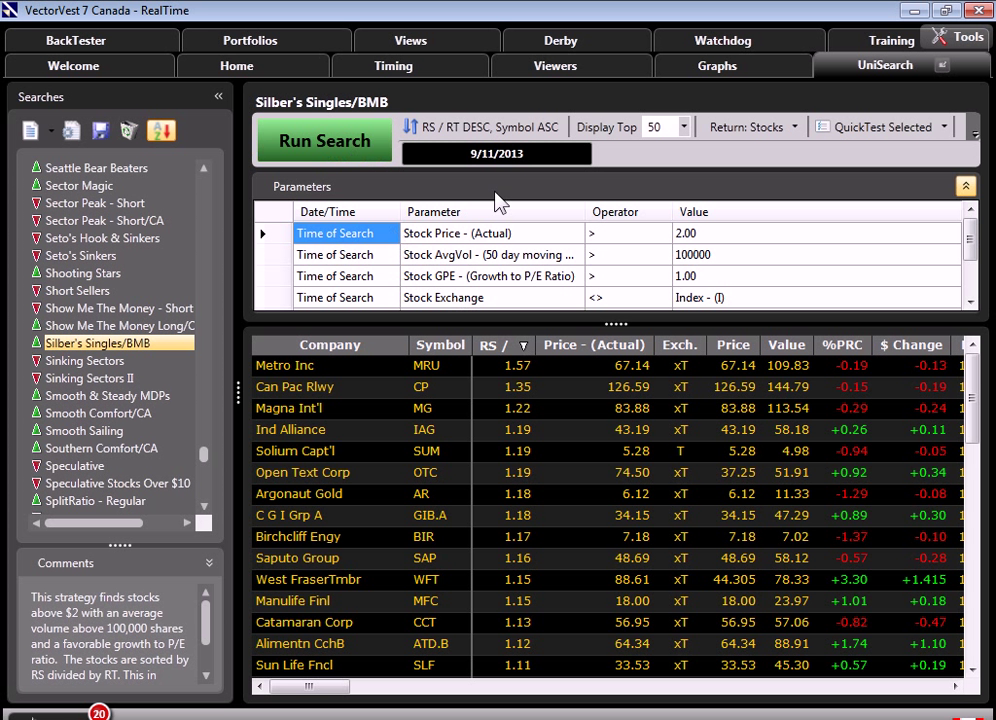
Collapse the searches list, graph all Silber's Singles/BMB results and maximize the graph window
left_click(220, 96)
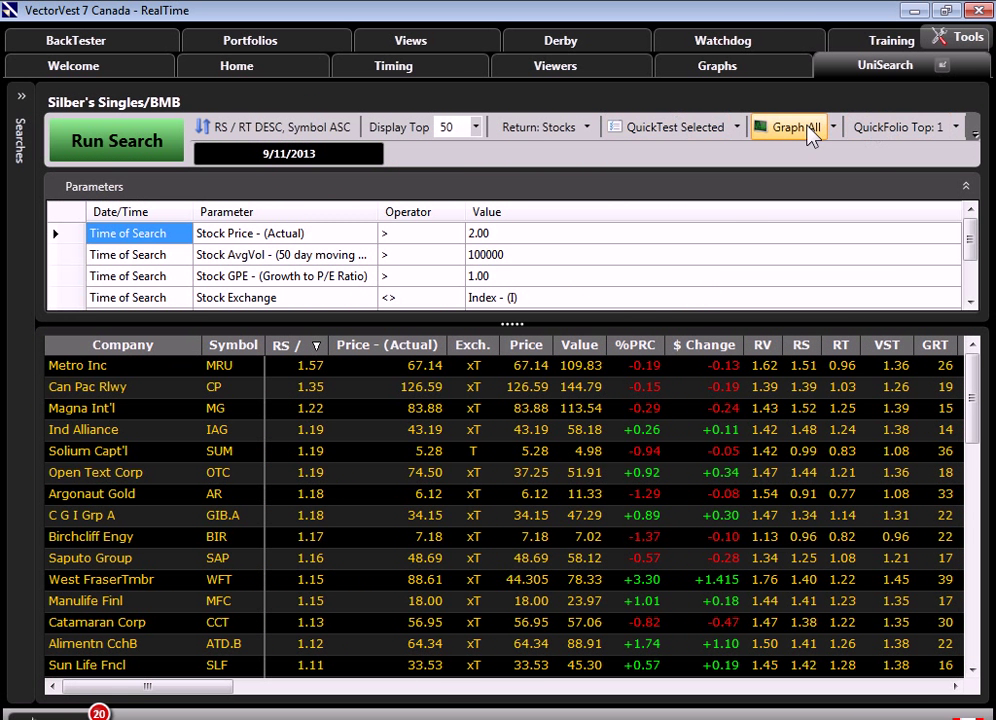
left_click(809, 132)
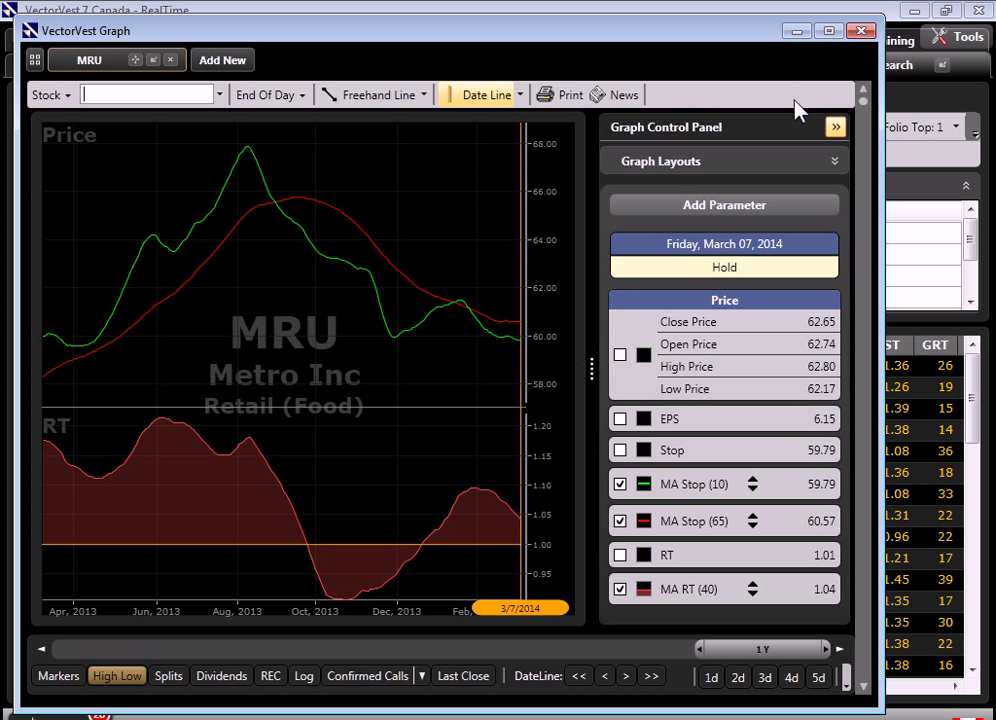
left_click(829, 31)
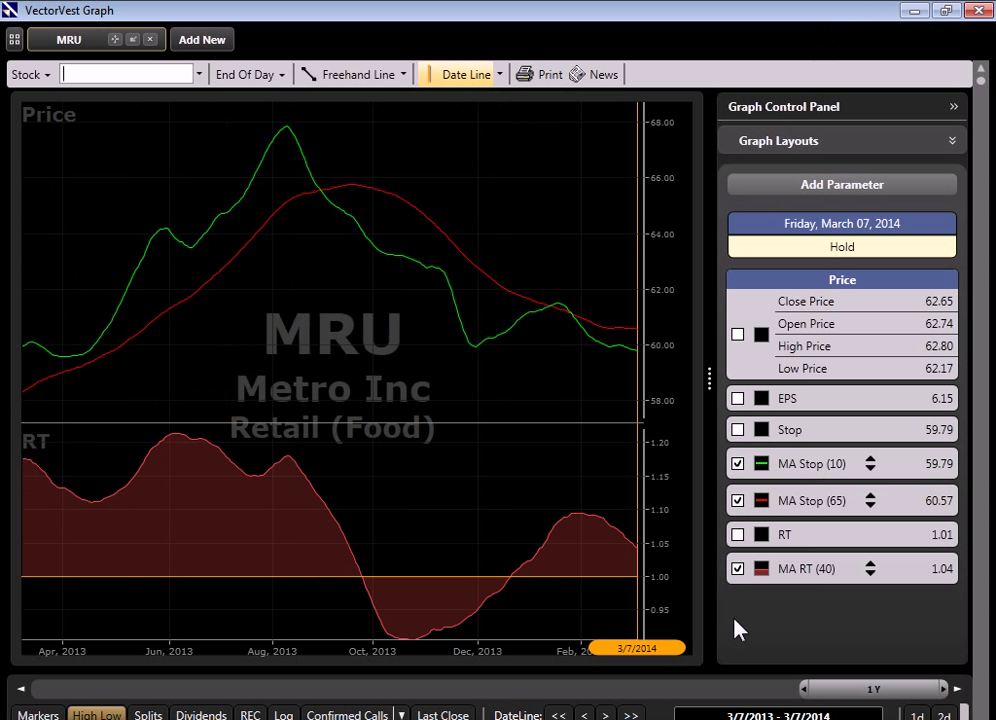
End the graph range at the 9/11/2013 confirmed up call and shorten it to three months, starting 6/11/2013
left_click(752, 714)
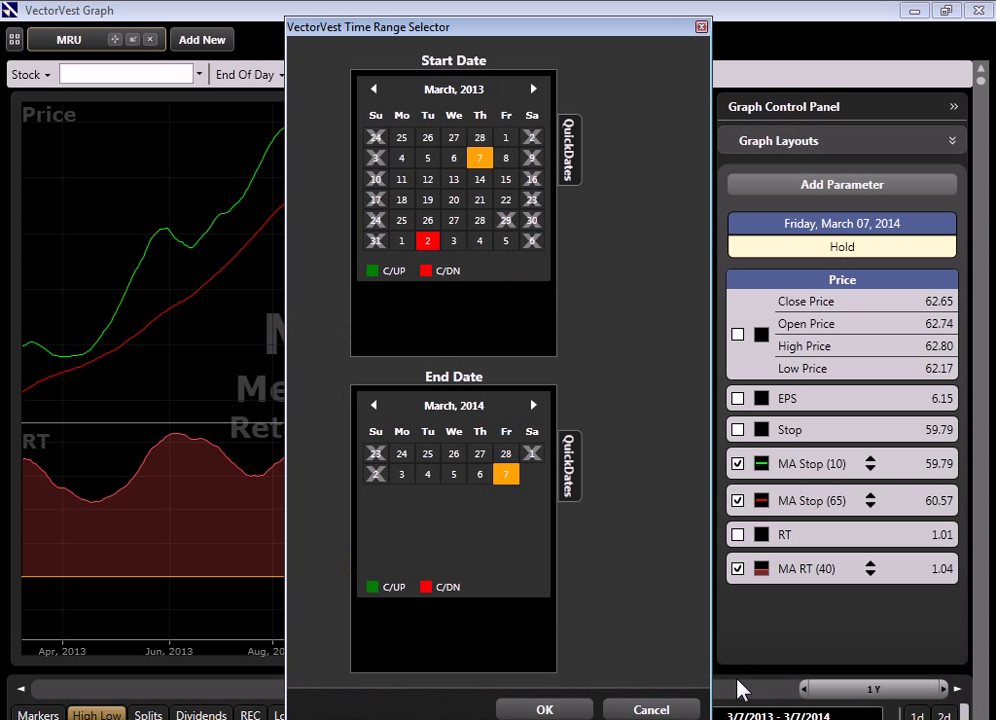
left_click(569, 455)
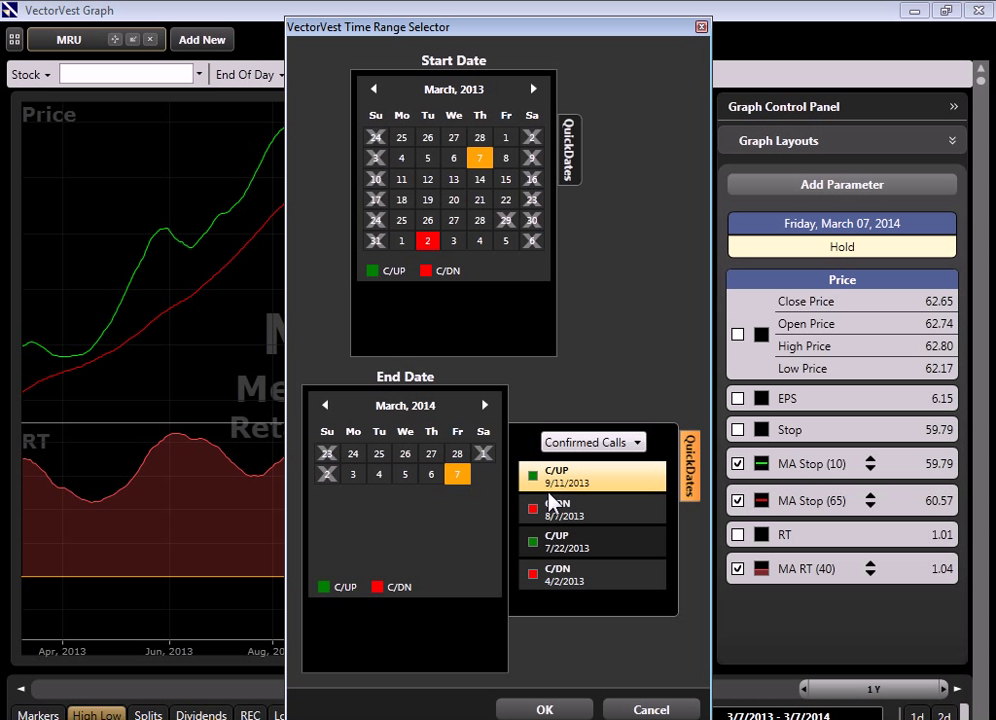
left_click(549, 477)
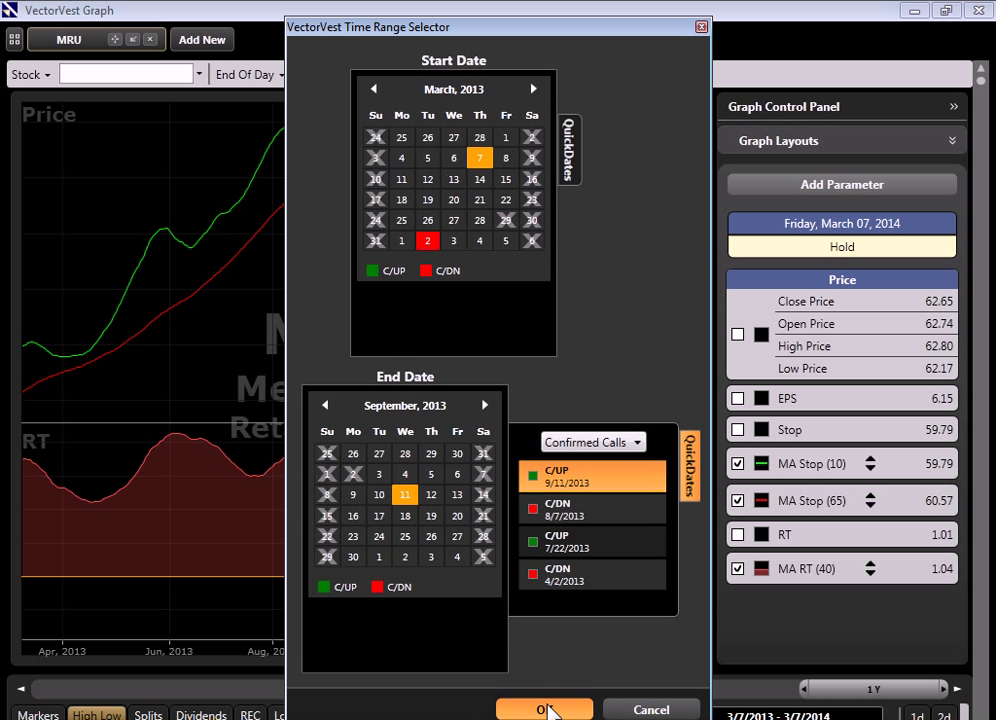
left_click(549, 706)
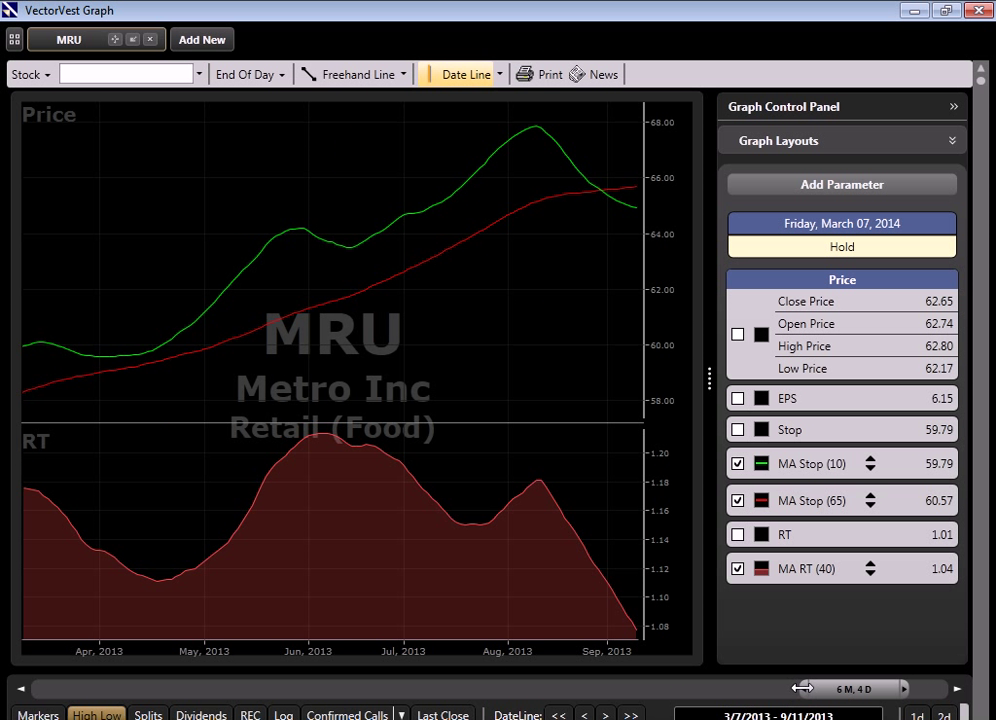
left_click_drag(803, 695, 822, 691)
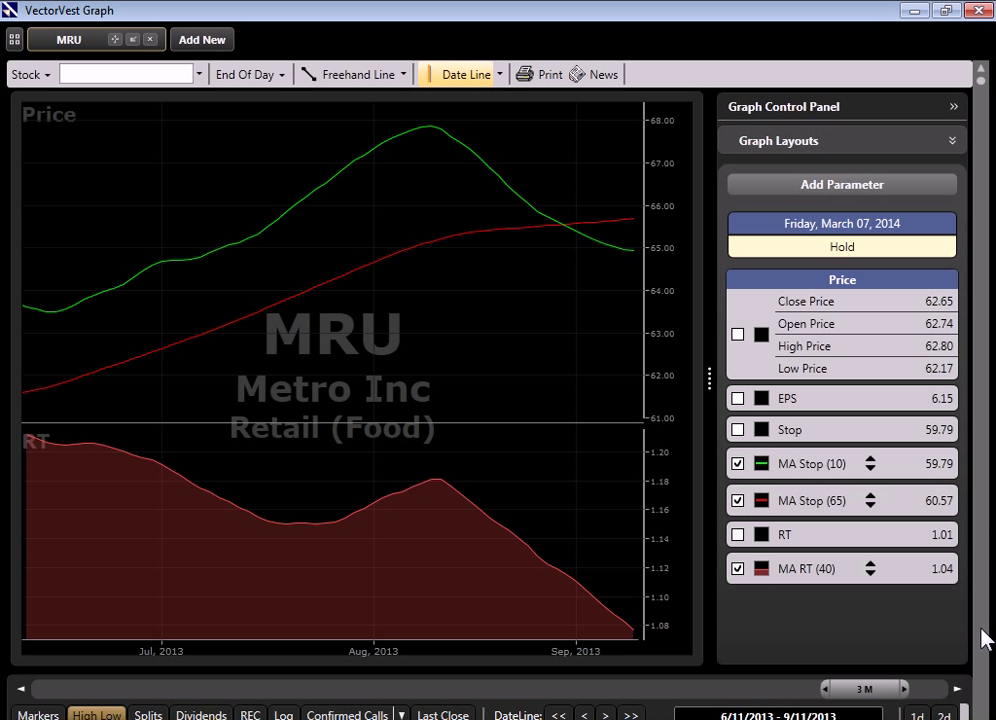
Page through the Silber's Singles/BMB stock graphs one by one, checking each for the Midas Touch pattern
type("CP")
key("Return")
key("Down")
key("Down")
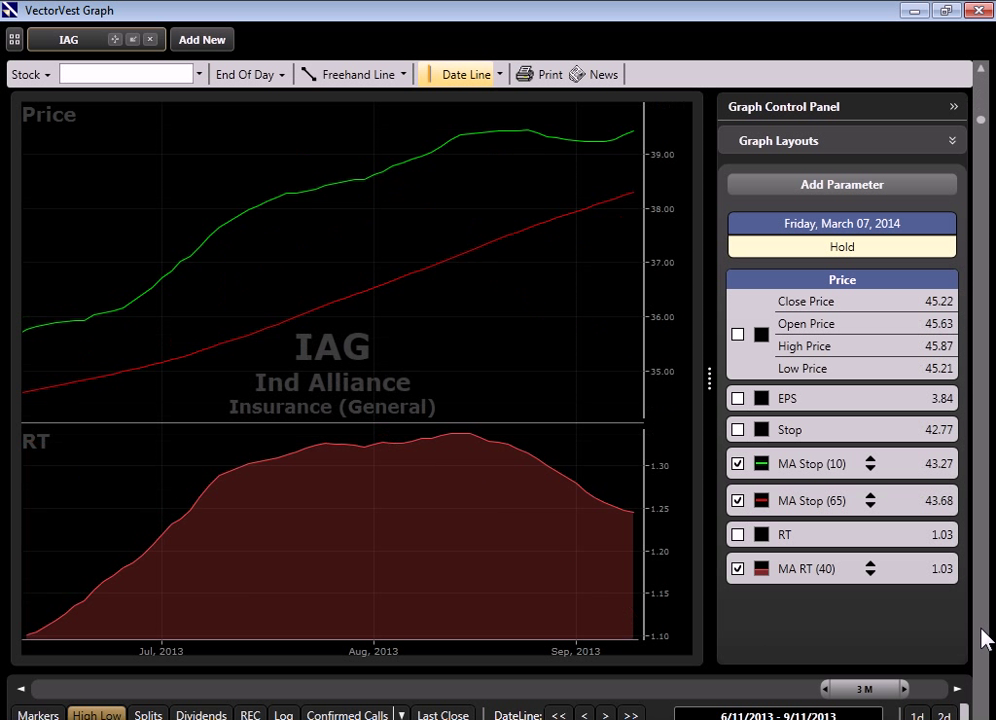
key("Down")
key("Down")
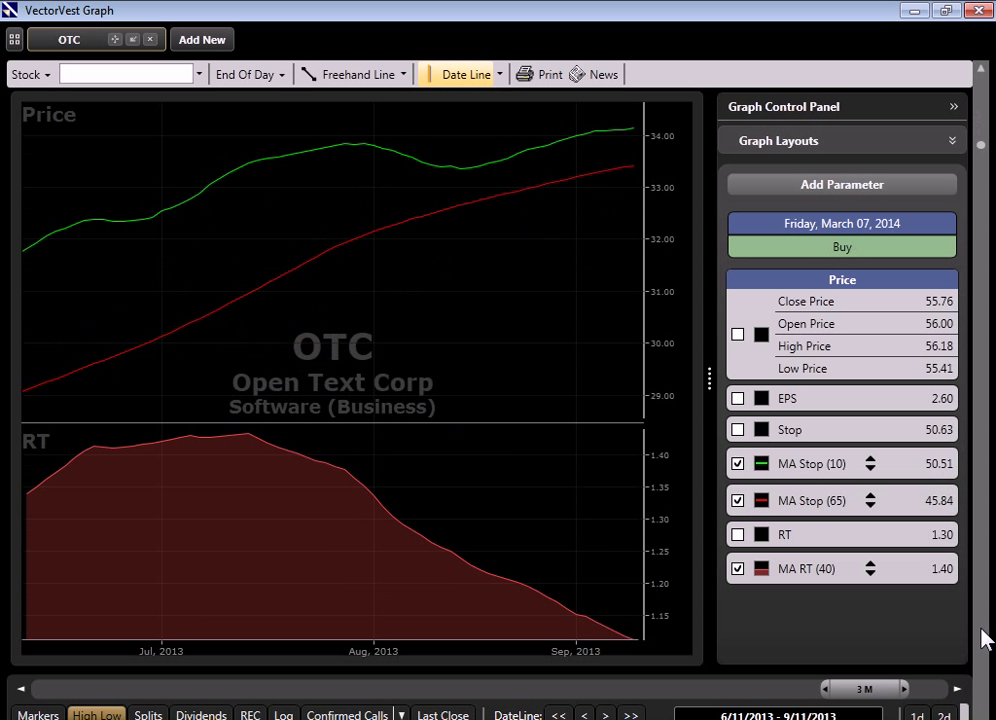
key("Down")
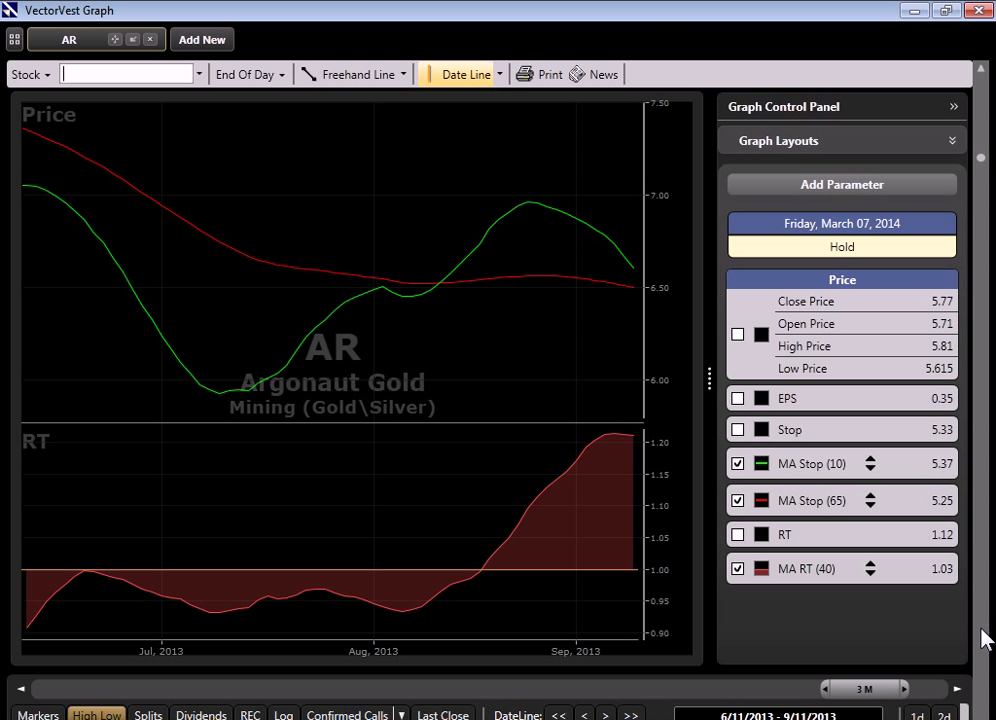
key("Down")
key("Down")
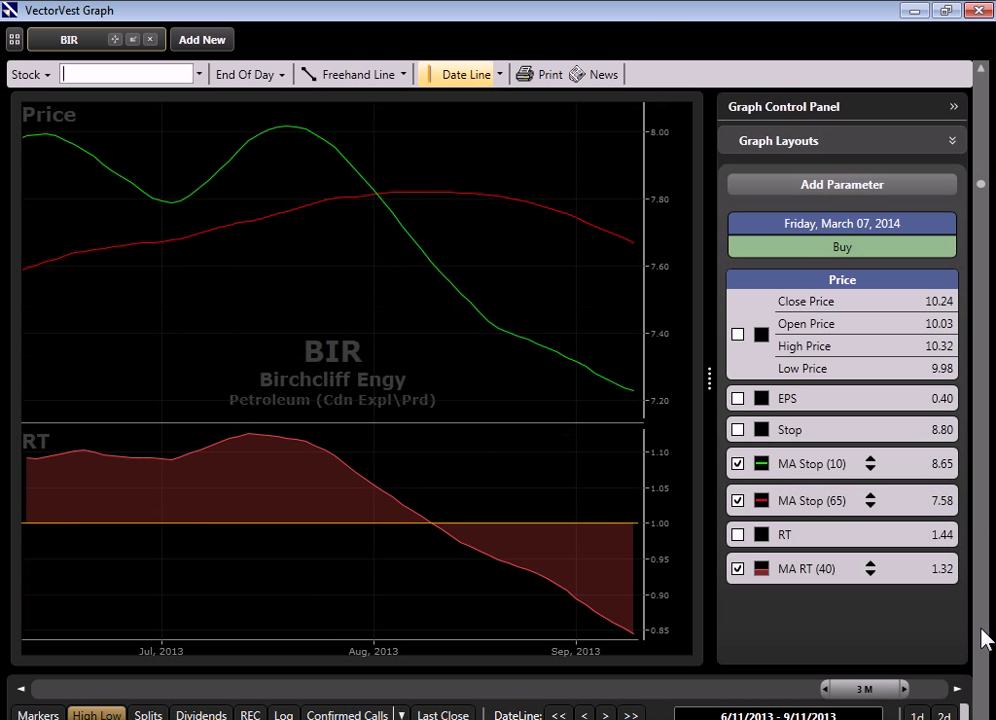
key("Down")
key("Down")
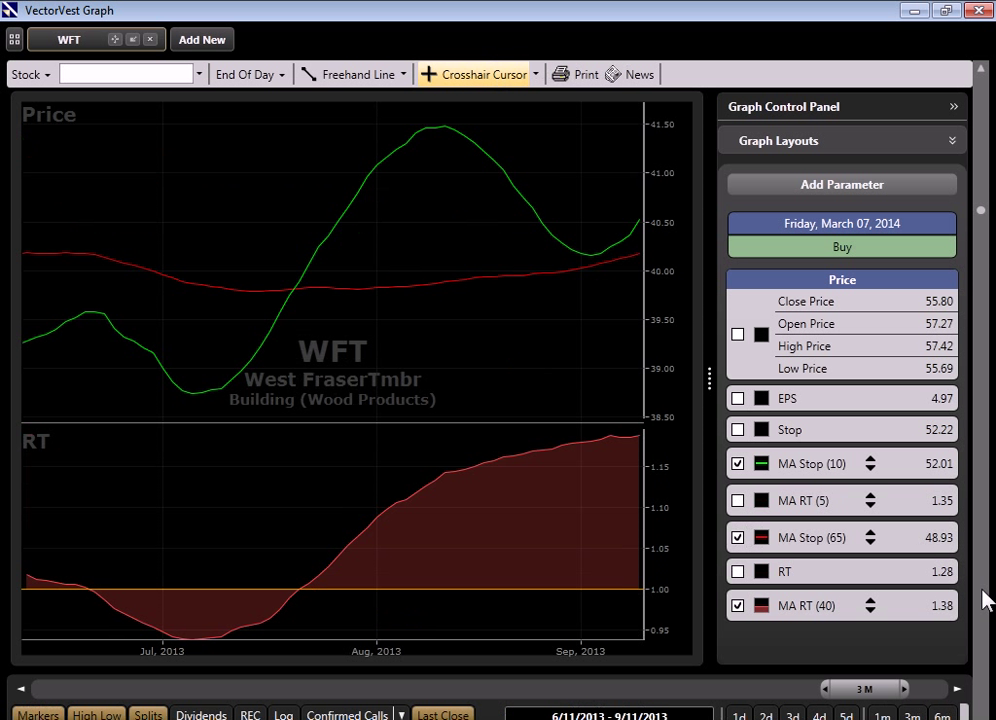
key("Down")
key("Down")
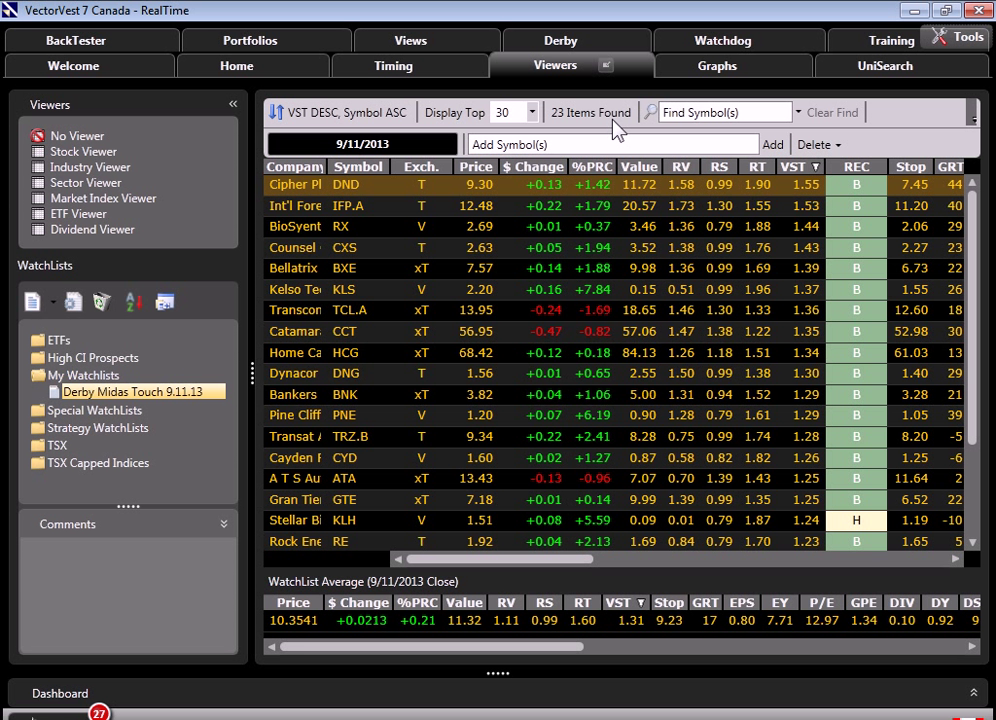
Collapse the watchlists panel, QuickTest the top 10 stocks of Derby Midas Touch 9.11.13 and move the results window clear of the averages
left_click(233, 104)
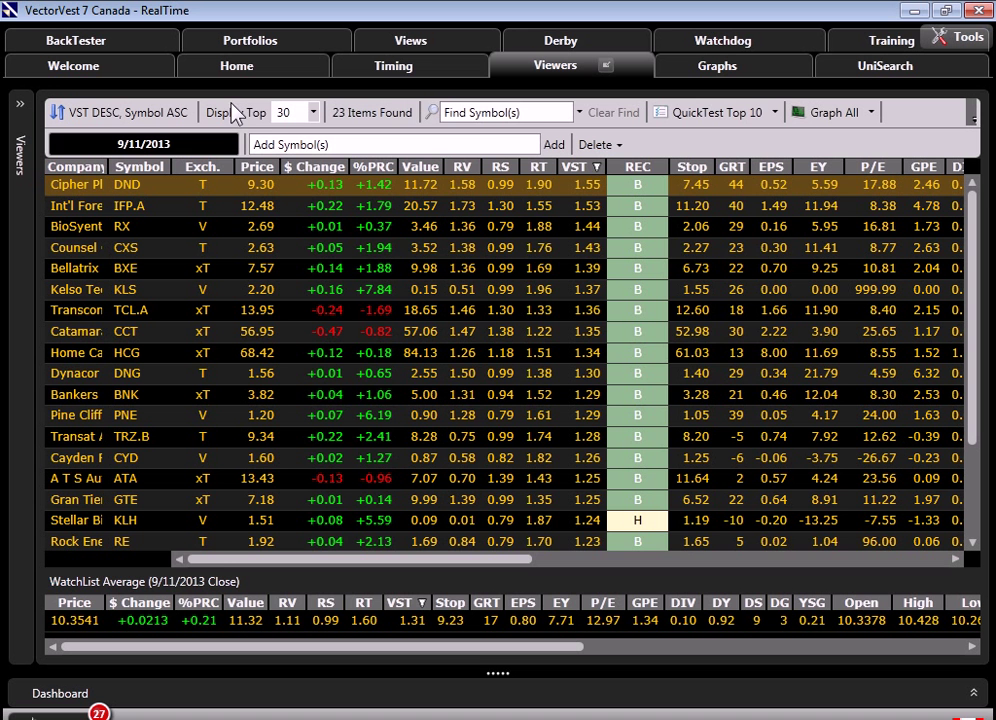
left_click(714, 116)
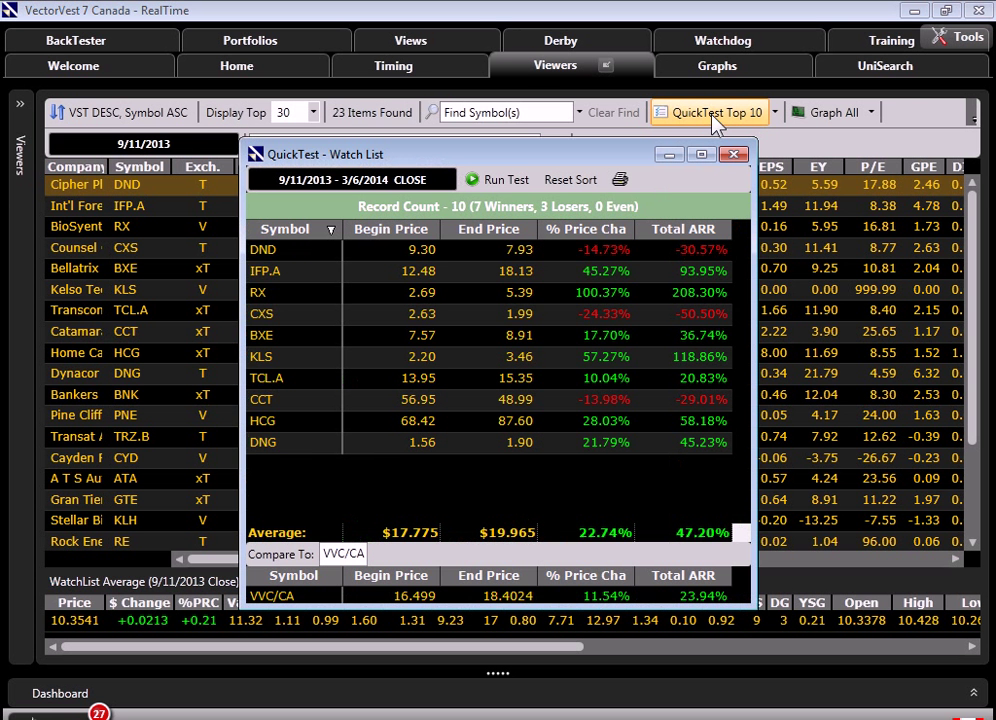
left_click_drag(597, 160, 580, 40)
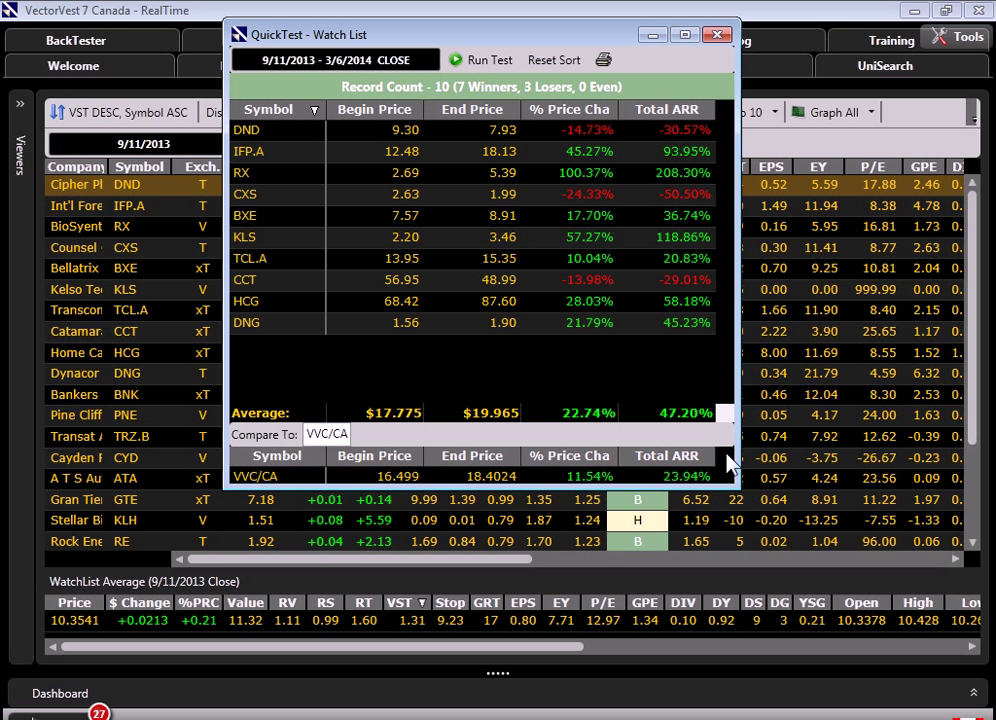
Highlight the losing stocks DND, CXS and CCT in the QuickTest results and open their stock graphs in a maximized window
left_click(602, 131)
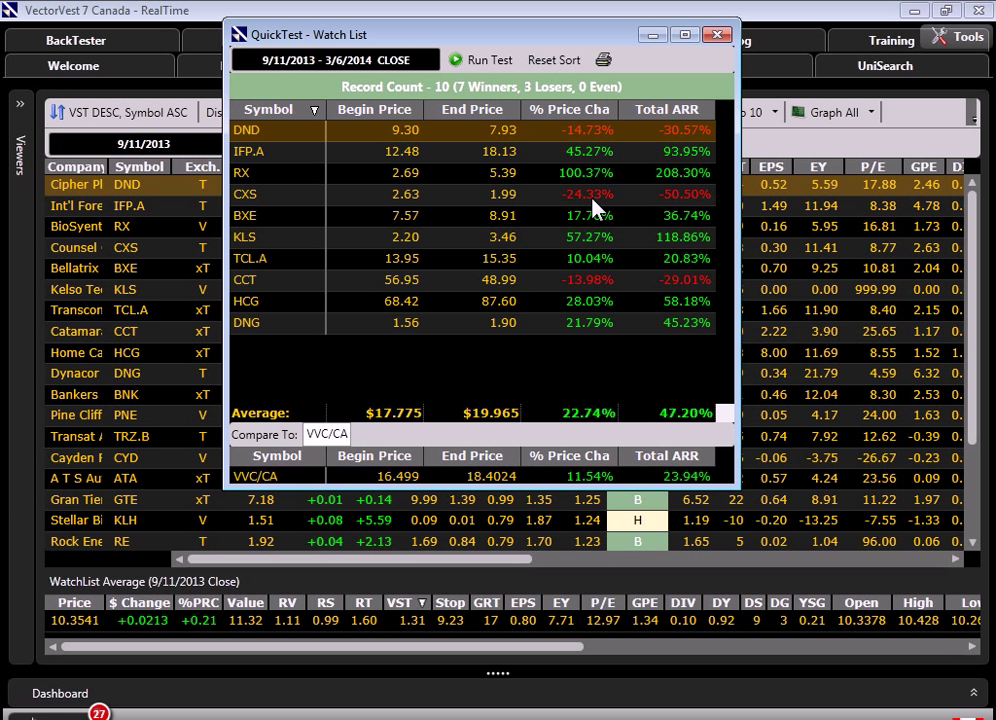
left_click(592, 195)
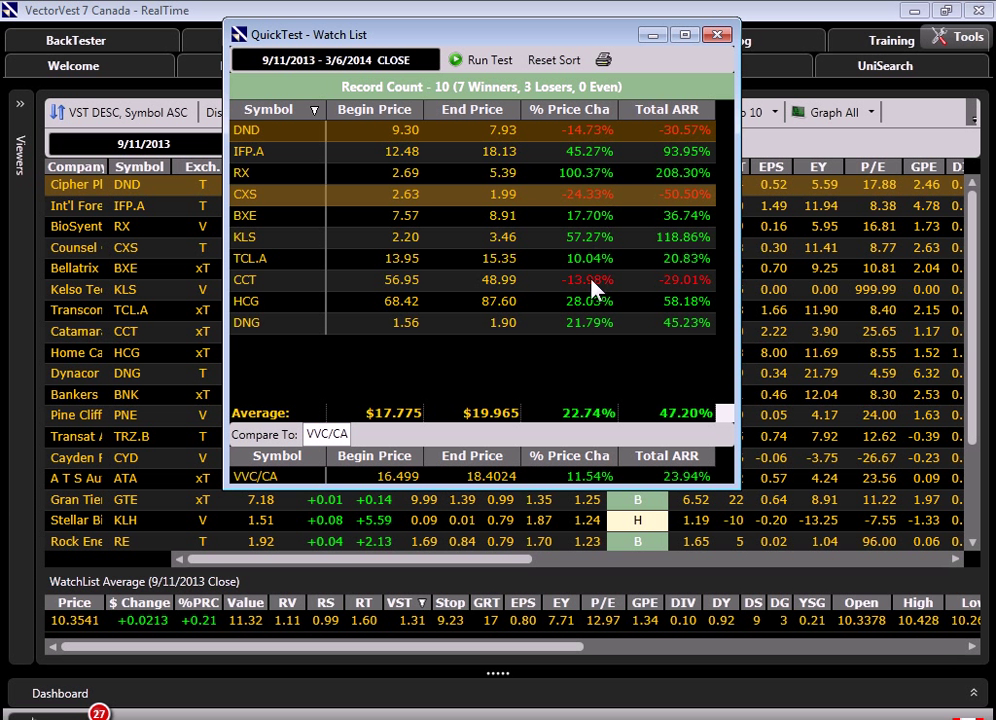
left_click(595, 284)
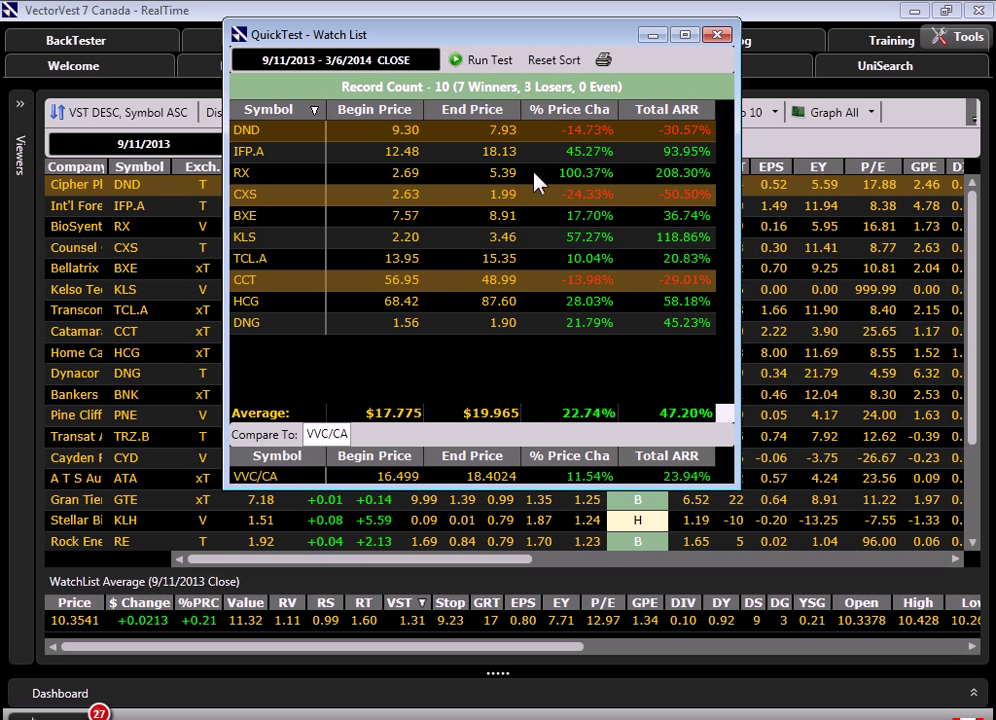
right_click(470, 140)
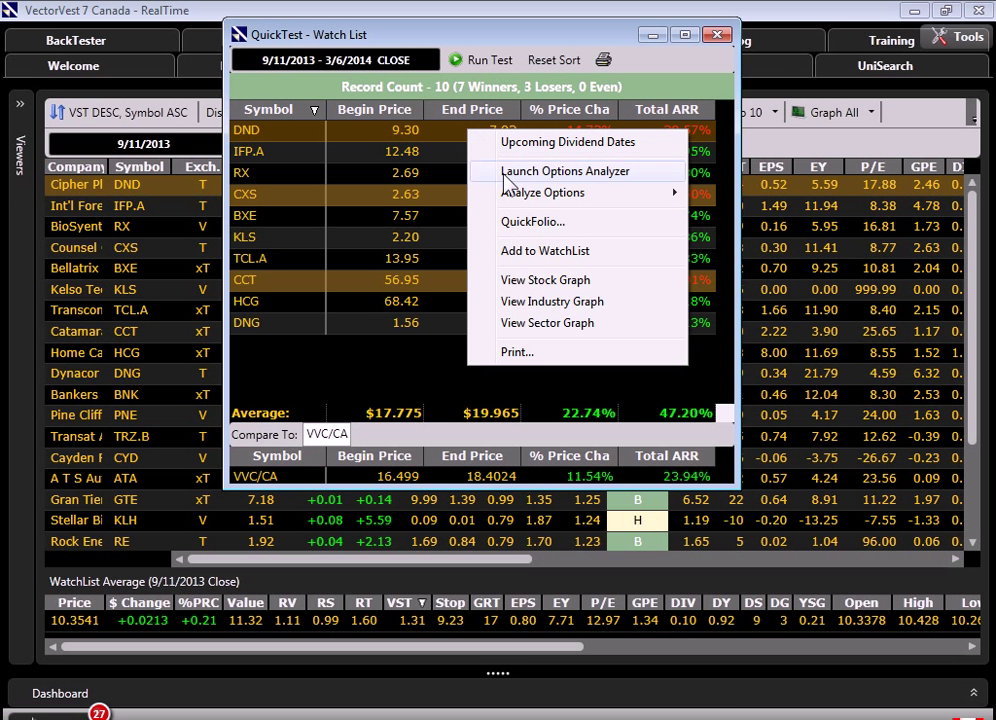
left_click(527, 284)
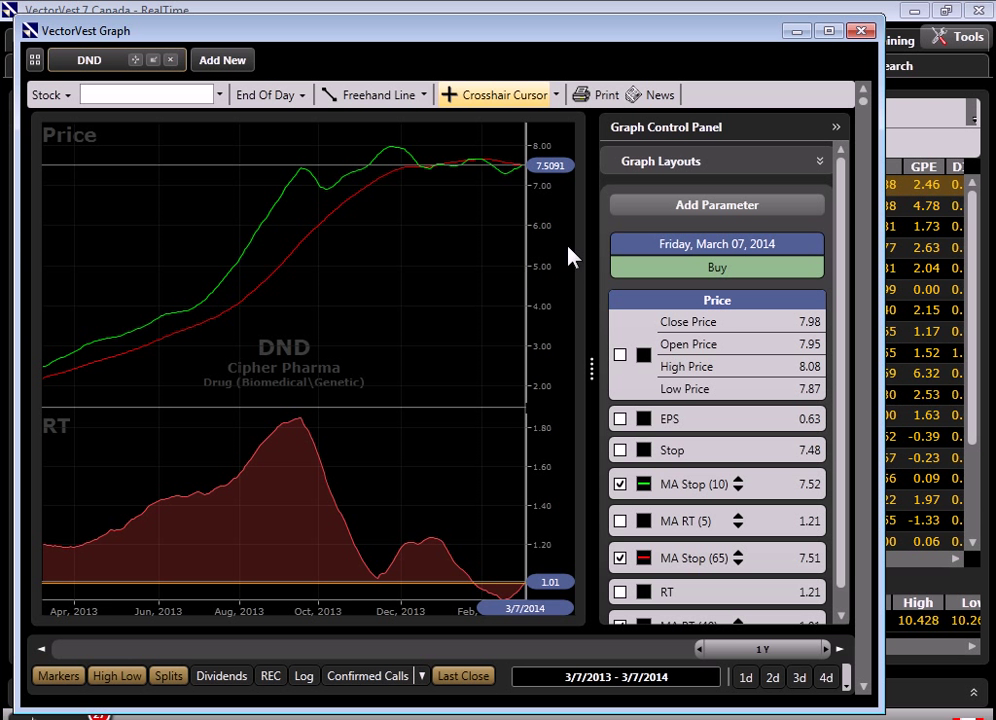
left_click(833, 33)
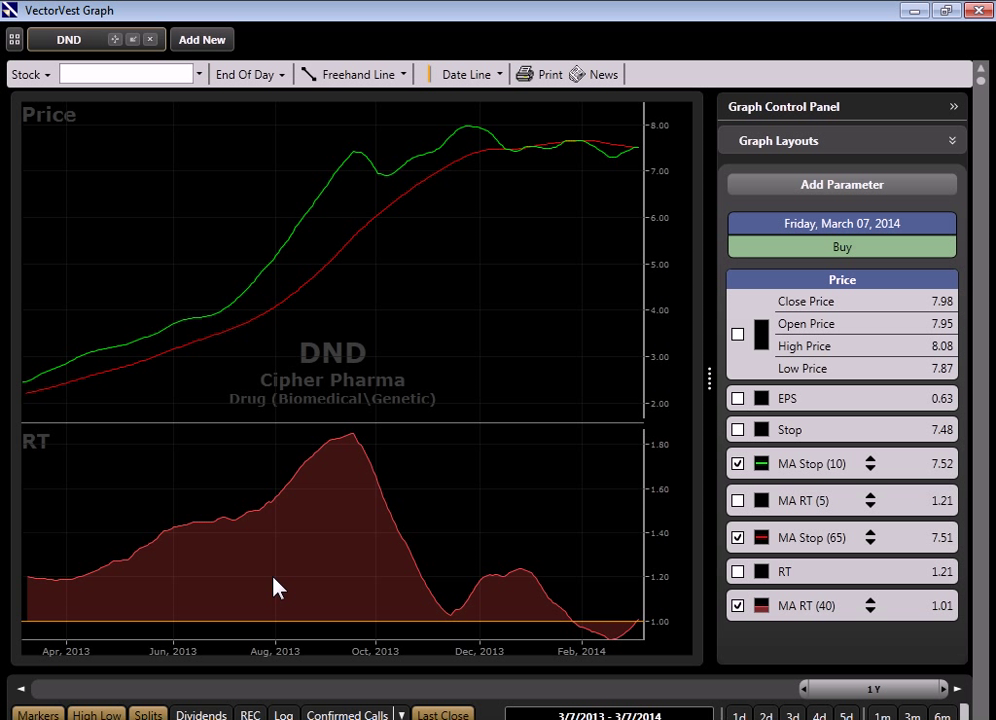
Place the Date Line at 9/11/2013 on the DND graph and display the price candlesticks and REC ratings
key("Tab")
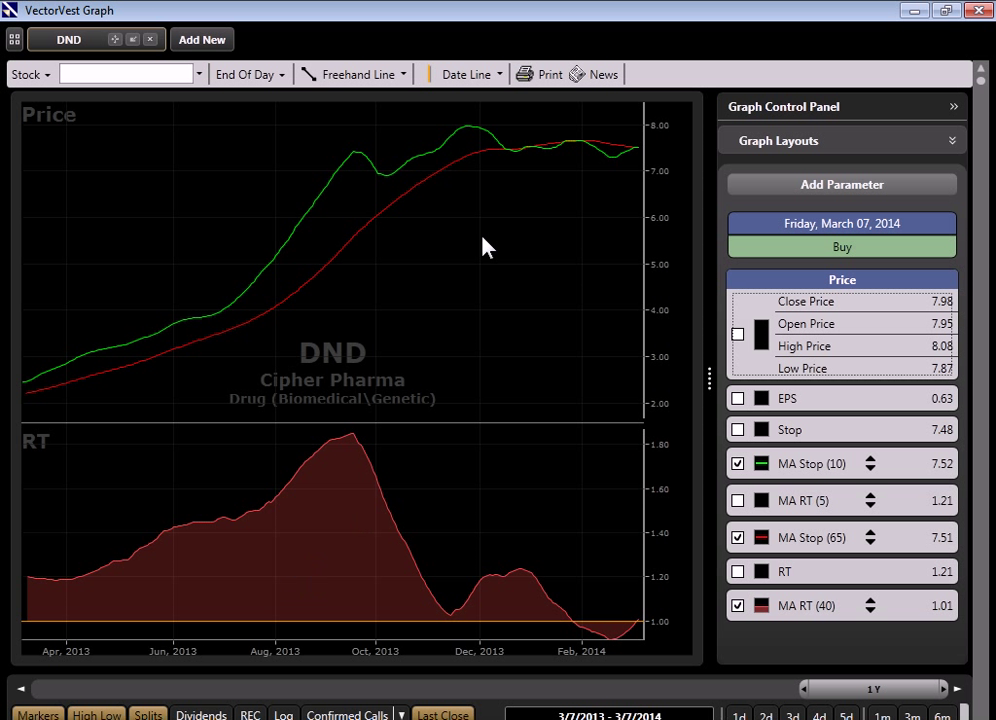
left_click(465, 78)
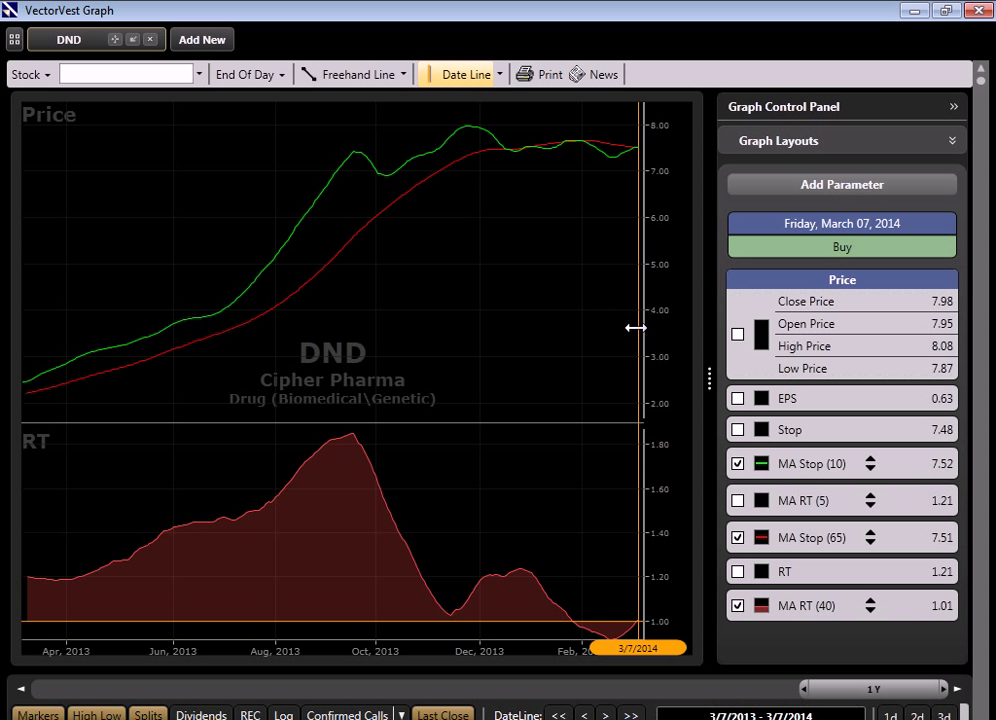
left_click_drag(636, 327, 342, 327)
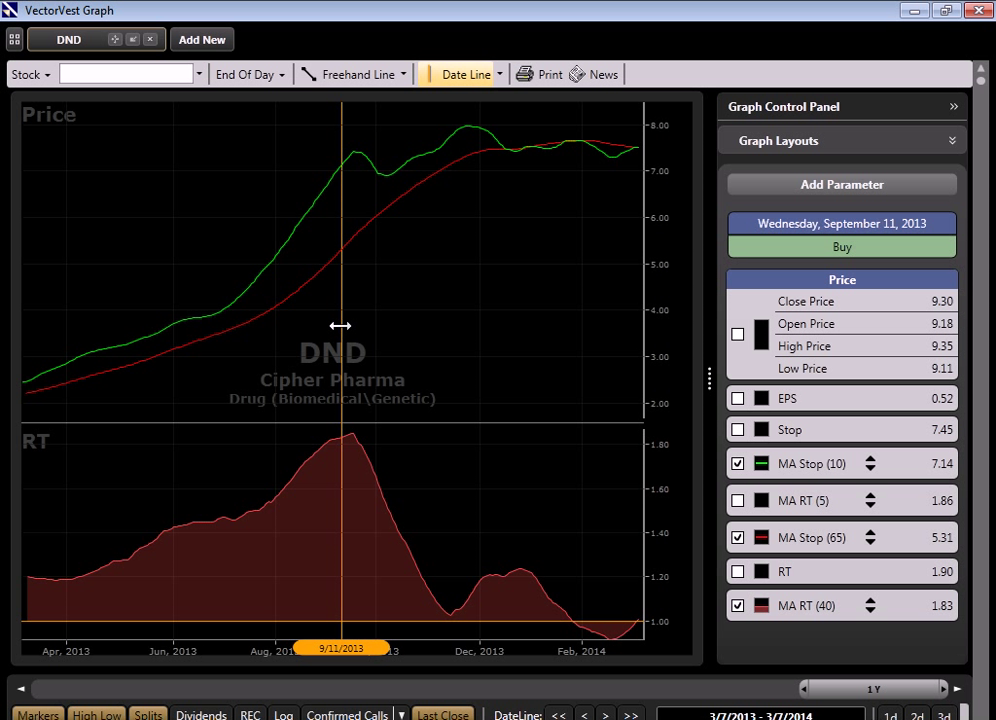
left_click(737, 334)
left_click(250, 714)
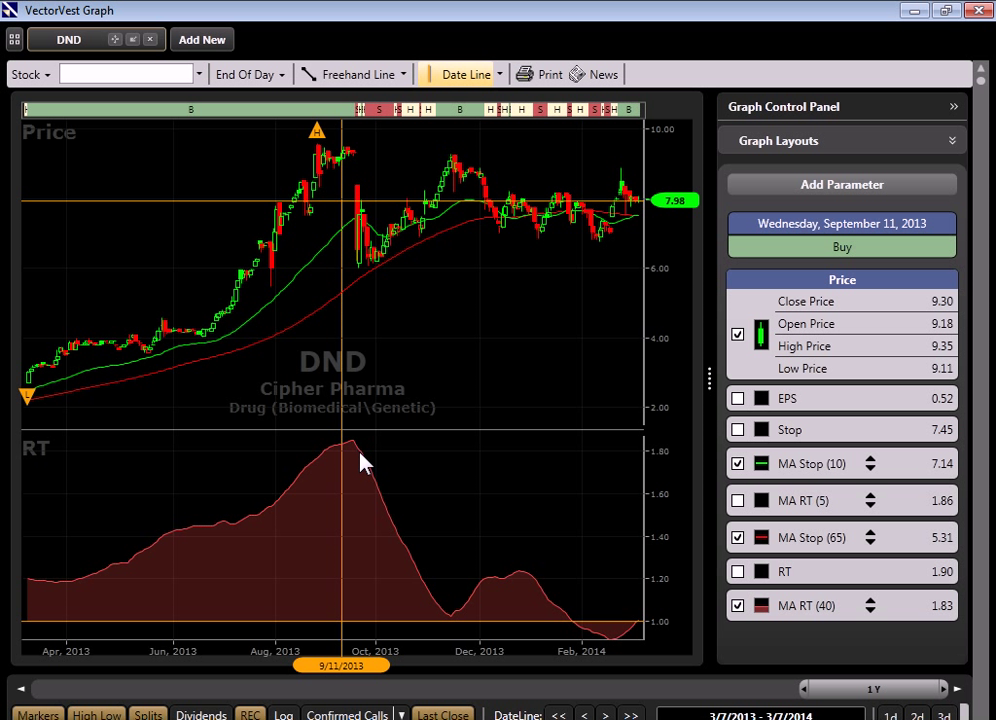
Examine DND's price drop after the up call and move the Date Line to 9/19/2013
mouse_move(357, 456)
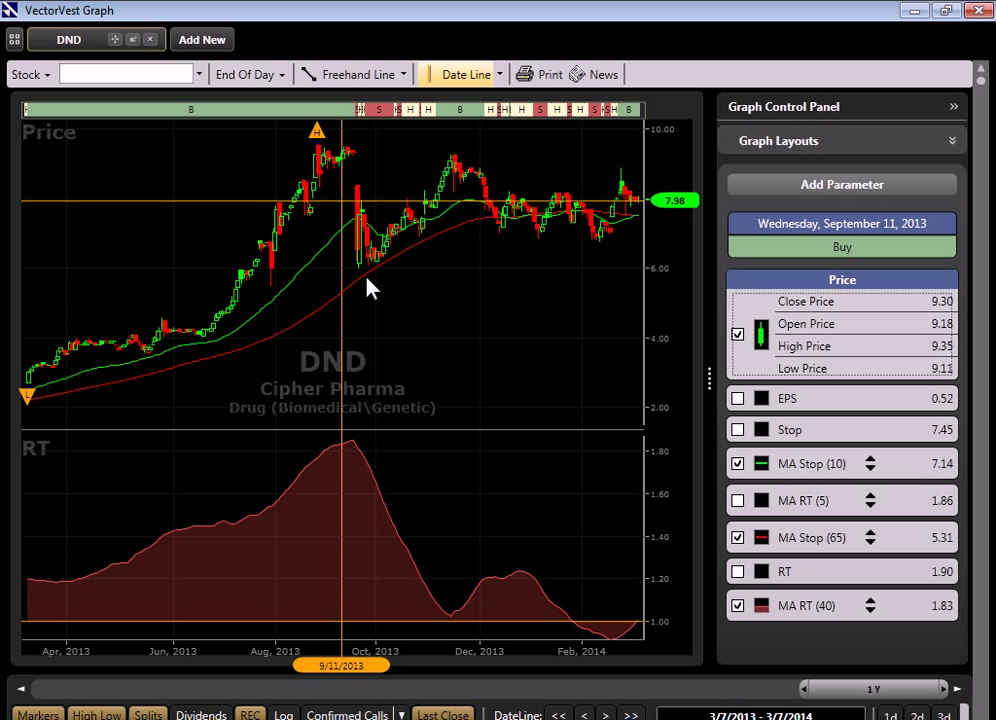
mouse_move(356, 216)
left_click(356, 137)
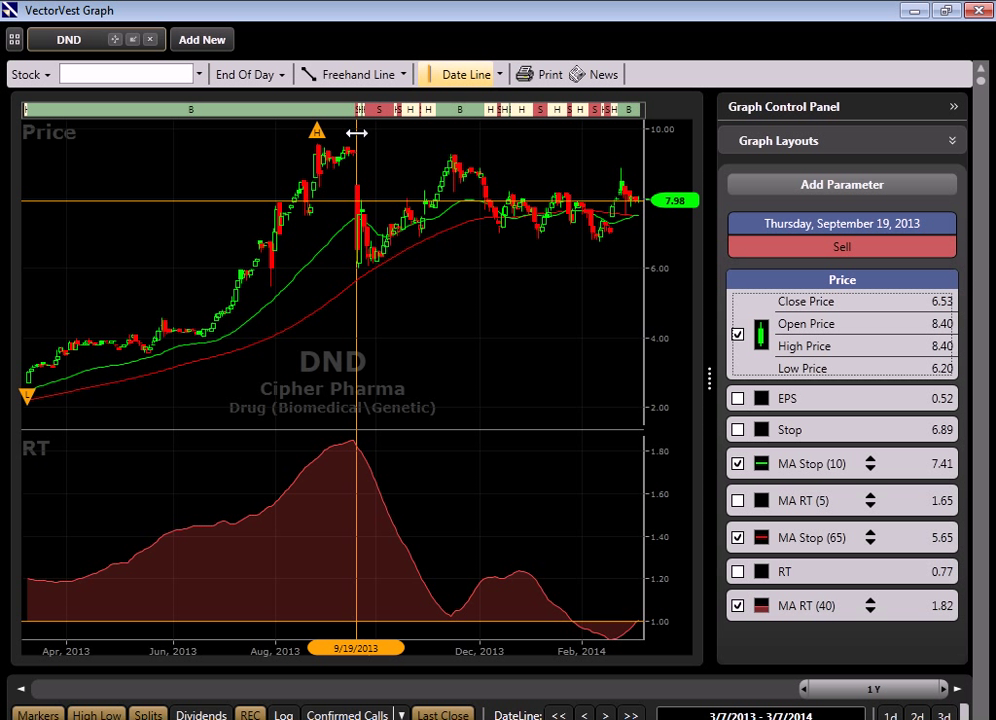
Show the CXS graph and examine its RT moving average and price trend with the Date Line at 10/7/2013 and 11/6/2013
mouse_move(358, 256)
key("Down")
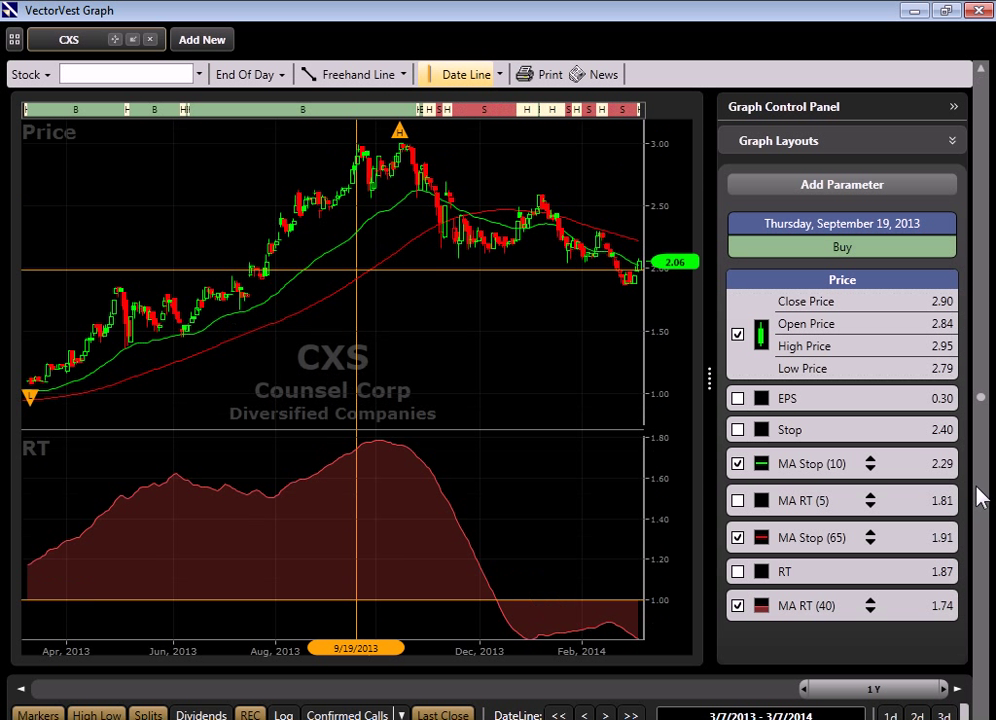
left_click(386, 446)
mouse_move(422, 451)
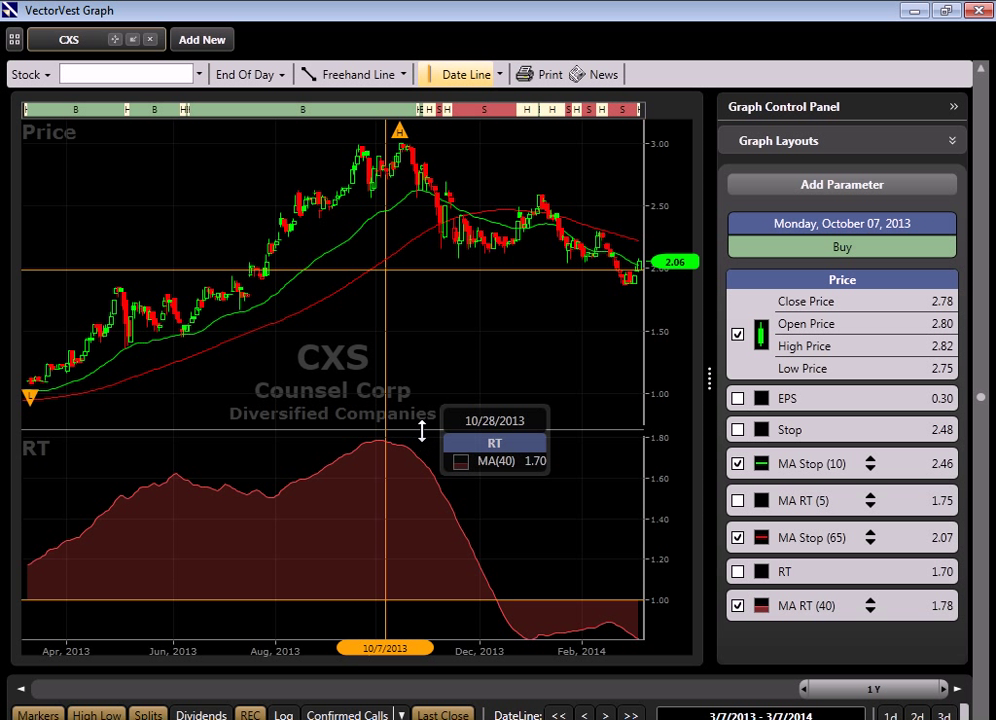
left_click_drag(383, 393, 437, 386)
Show the CCT graph and advance the Date Line day by day to 9/20/2013 to examine the price and REC rating
key("Down")
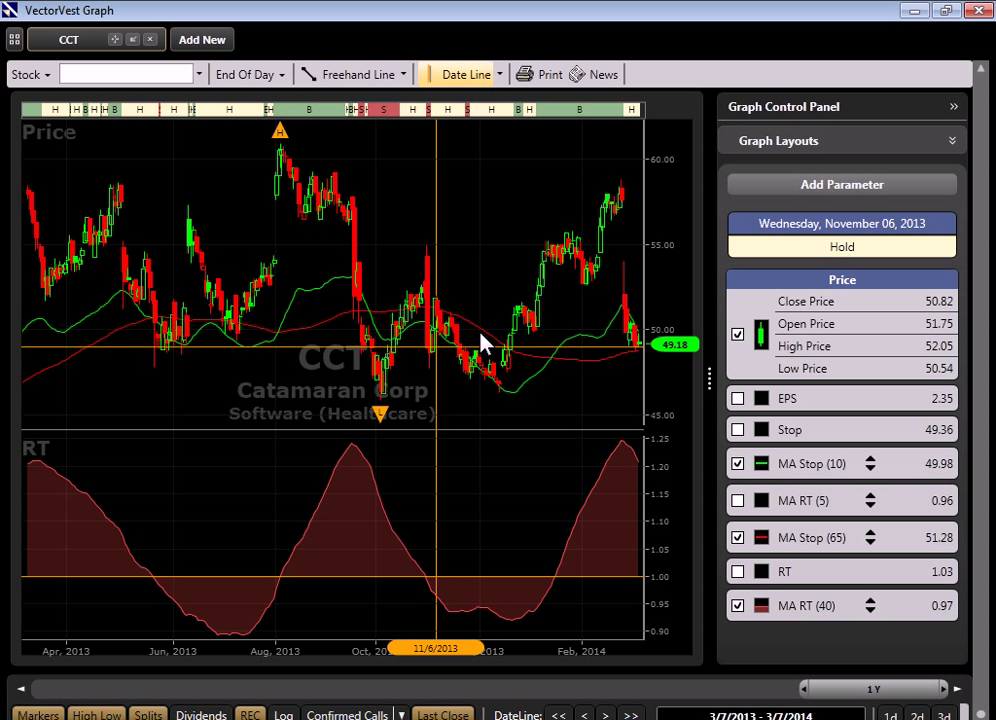
mouse_move(482, 343)
left_click_drag(437, 394, 340, 395)
left_click(605, 714)
left_click(605, 714)
left_click(605, 714)
left_click(605, 714)
left_click(605, 714)
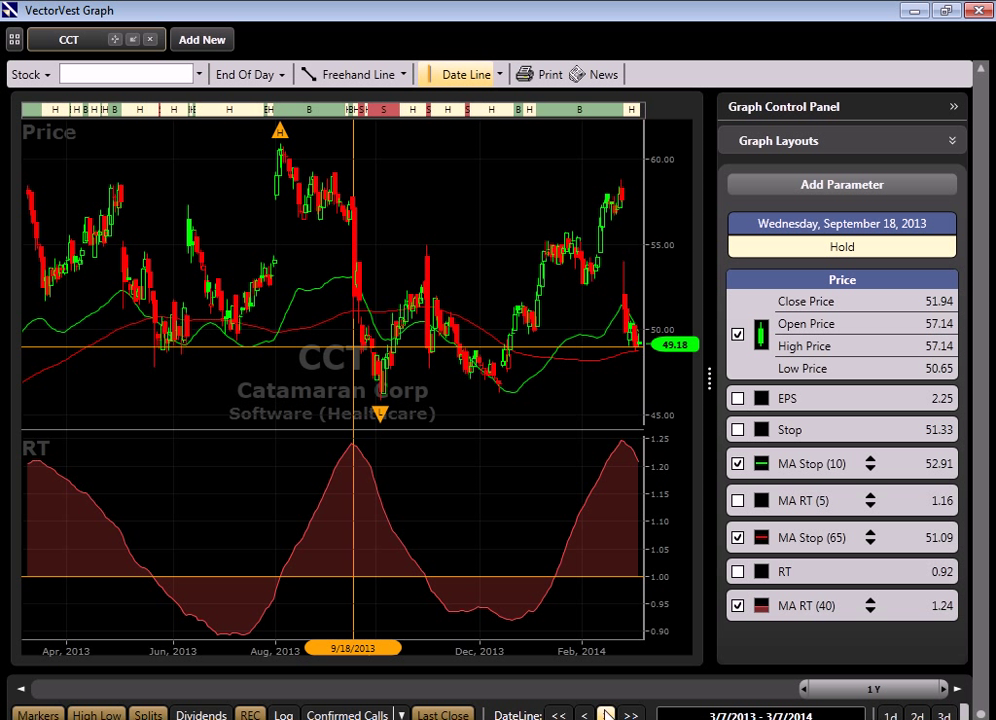
left_click(605, 714)
left_click(605, 714)
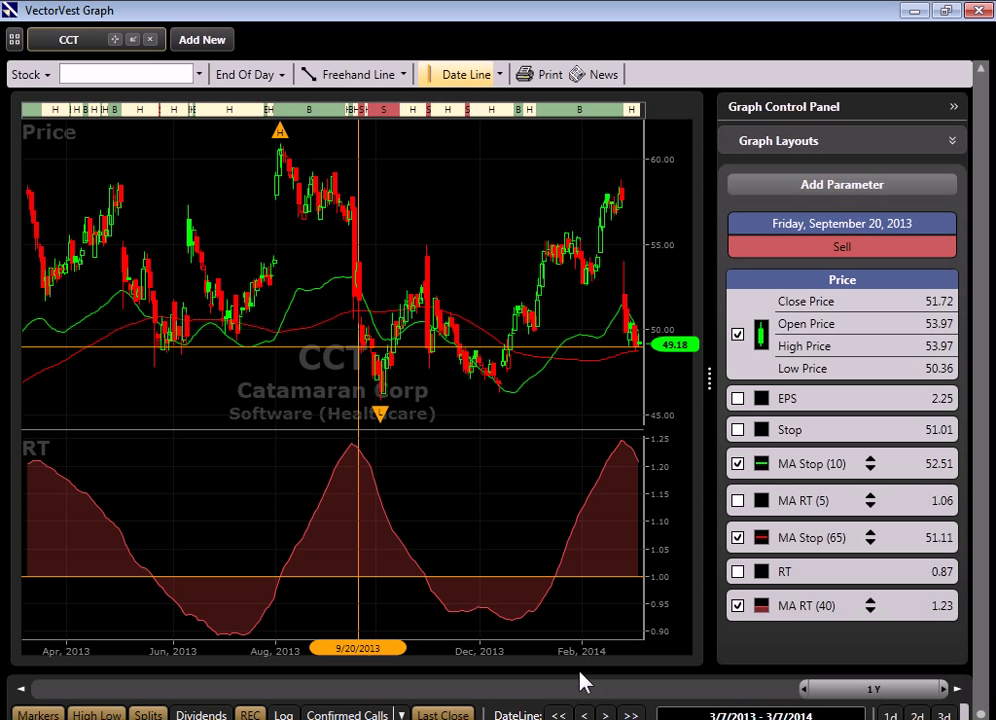
key("Tab")
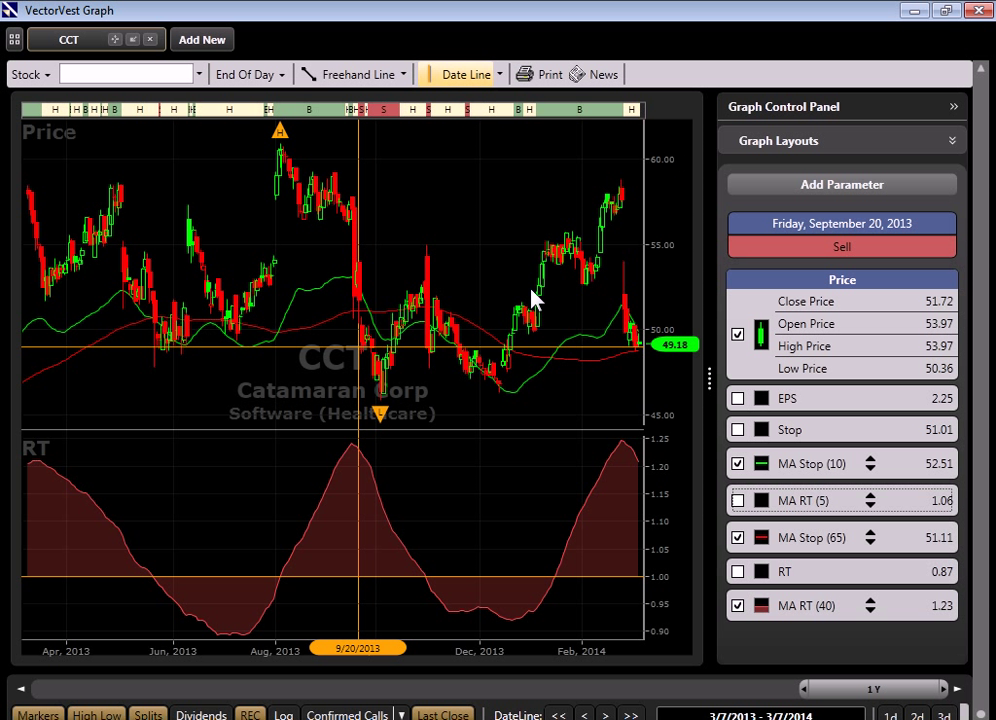
Close the graph and QuickTest results and sort the 9/11/2013 watchlist primarily by CI descending
left_click(978, 11)
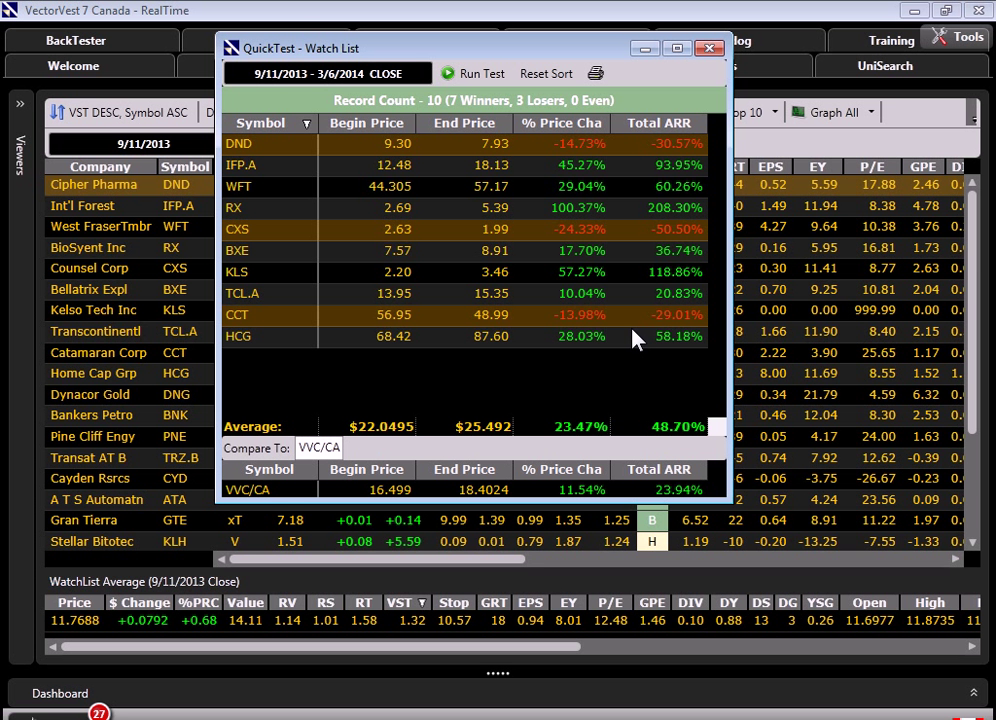
left_click(709, 48)
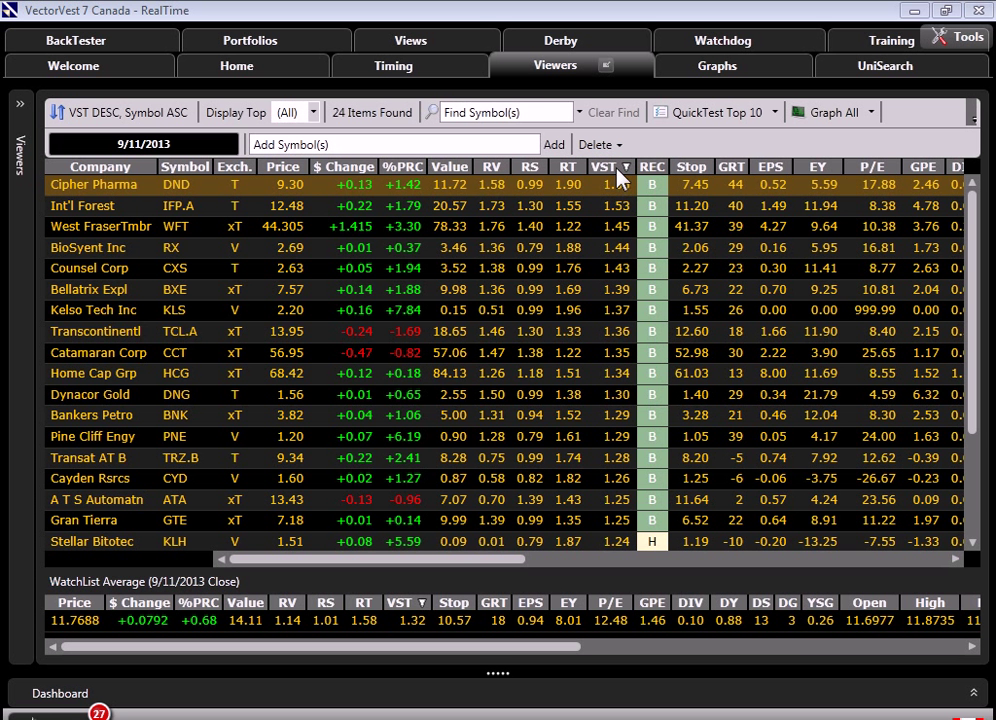
left_click(170, 114)
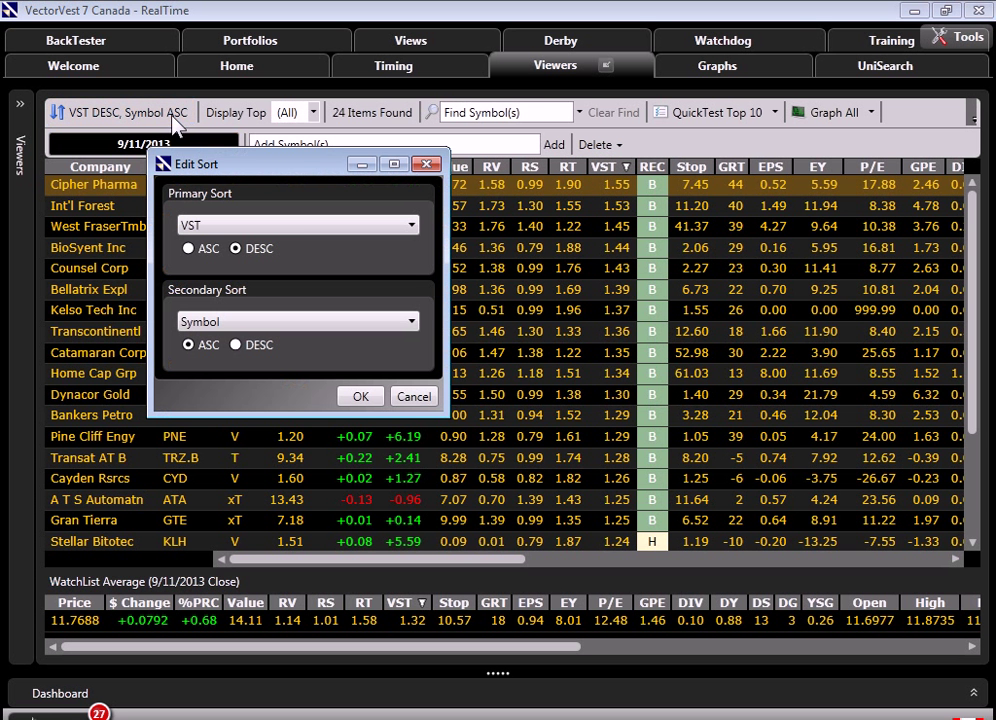
left_click(412, 230)
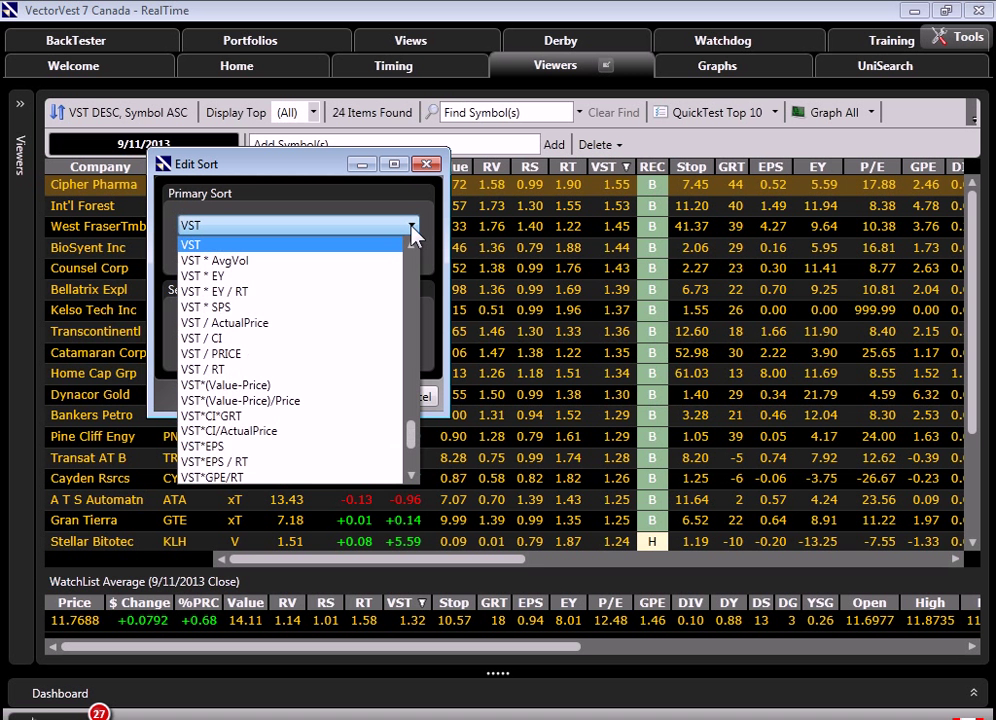
scroll(417, 268, "up", 5)
scroll(417, 270, "up", 10)
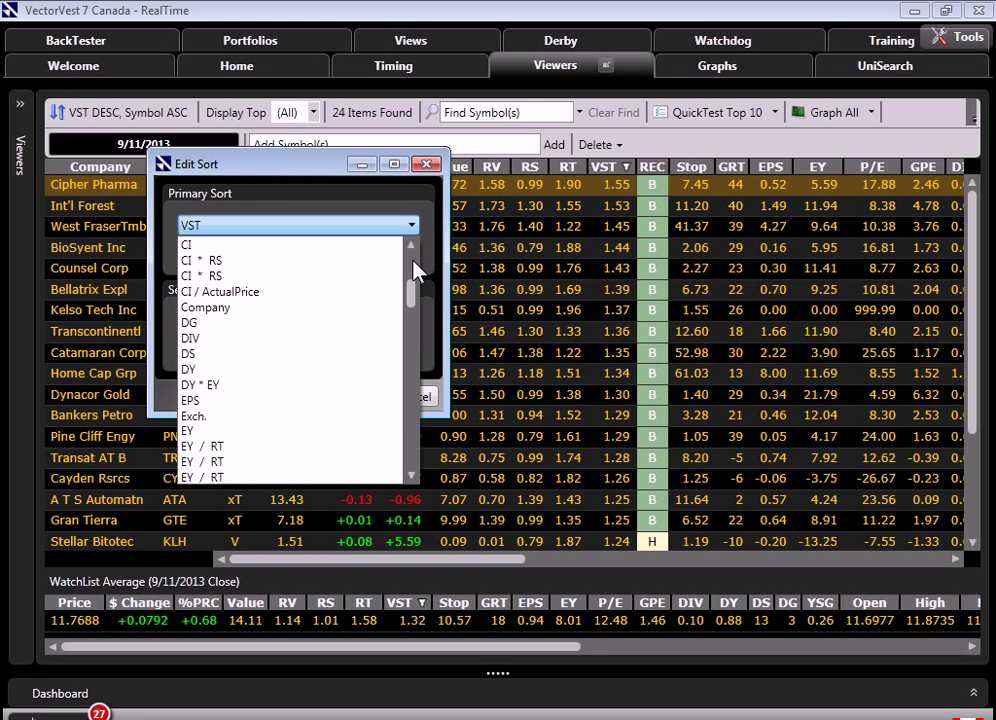
left_click(200, 245)
left_click(360, 396)
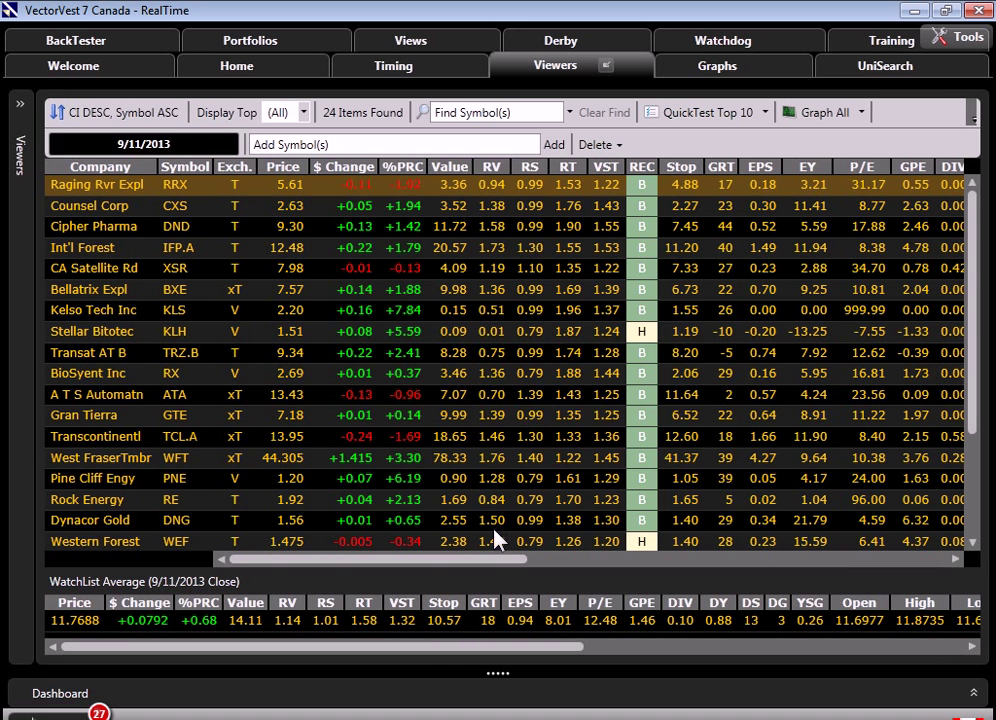
Check the CI column of the re-sorted watchlist and QuickTest its top 10 stocks
scroll(527, 416, "right", 10)
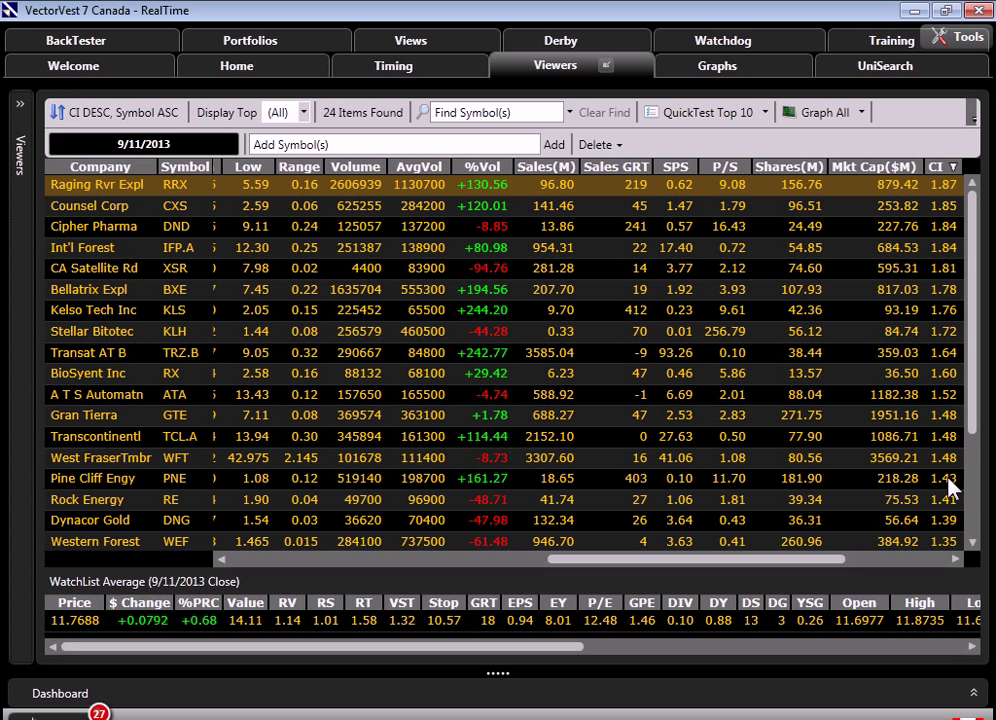
left_click(716, 112)
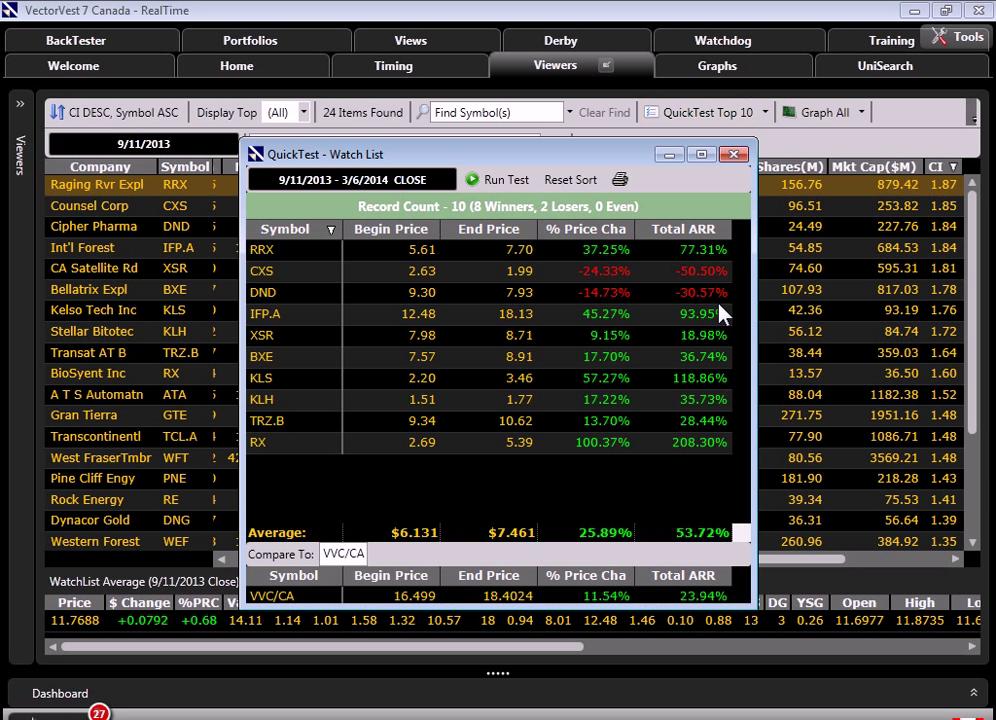